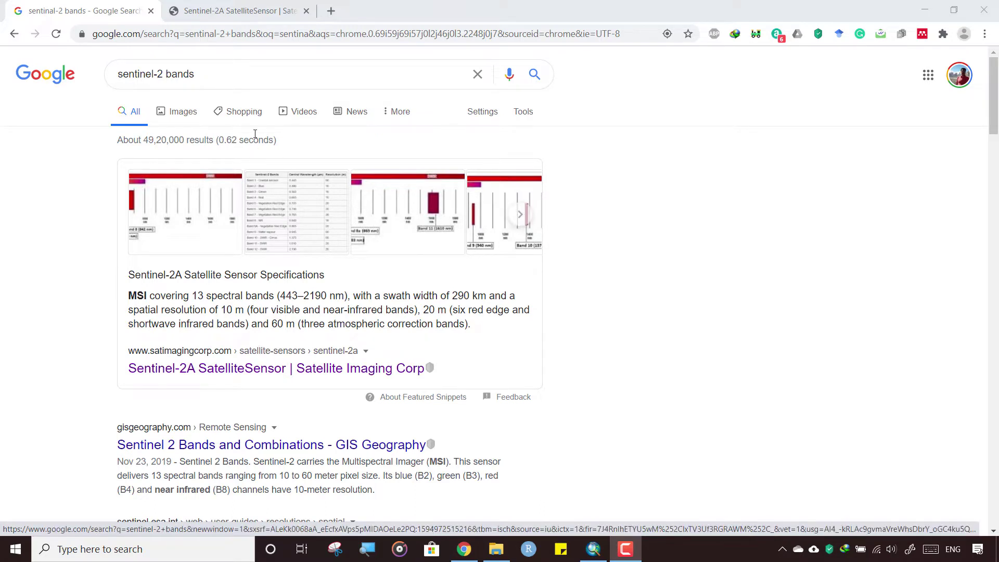
Step: Show the Sentinel-2A band table in Chrome and highlight the 10 m resolution of bands 2, 3, 4 and 8
left_click(219, 74)
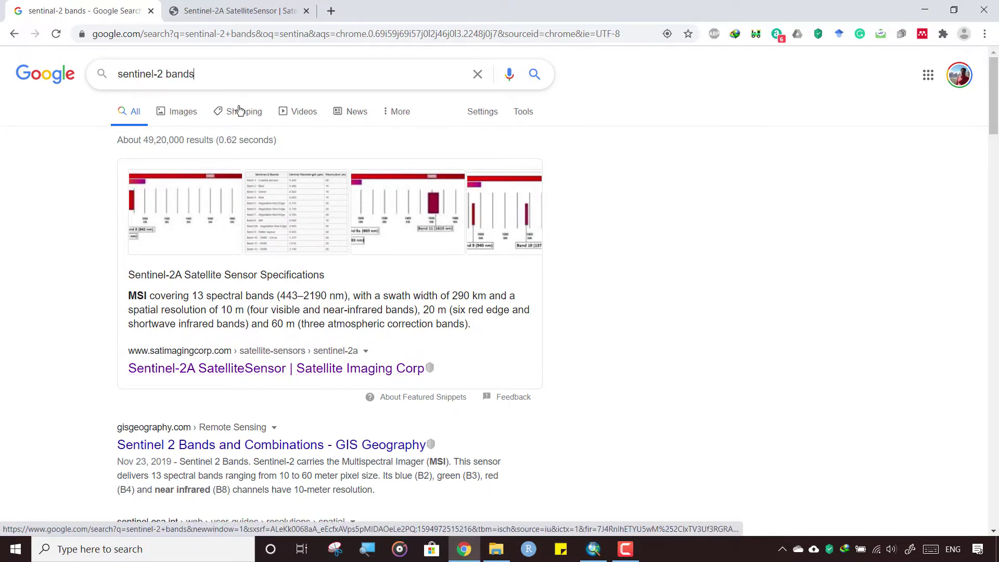
left_click(225, 6)
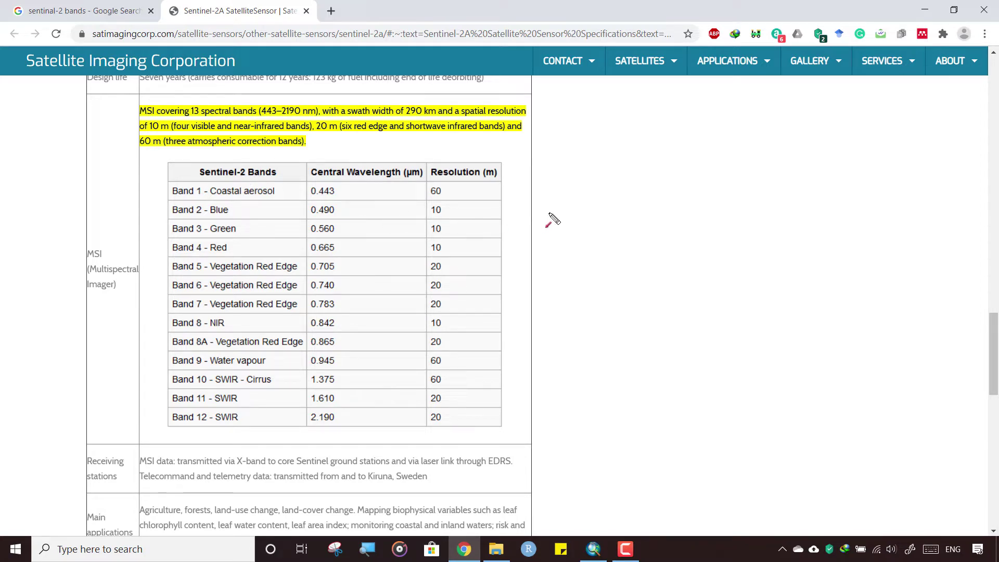
left_click_drag(550, 213, 449, 212)
left_click_drag(535, 227, 451, 229)
left_click_drag(538, 251, 451, 250)
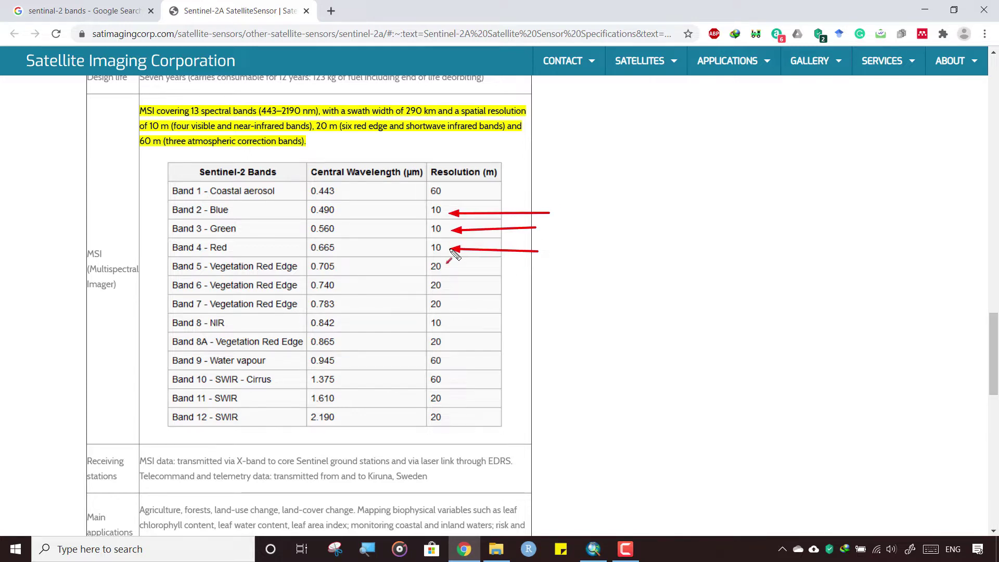
left_click_drag(561, 322, 443, 322)
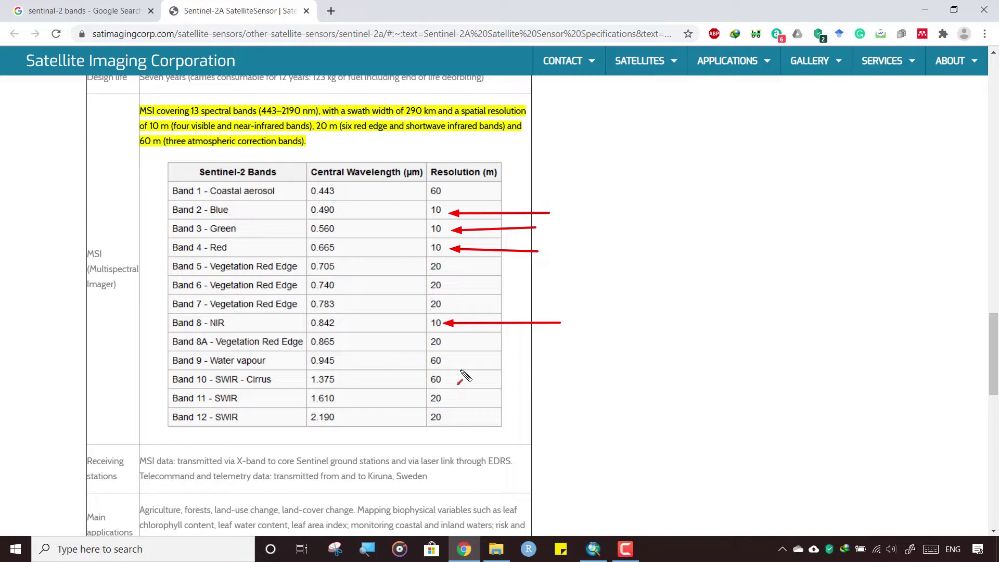
key("Escape")
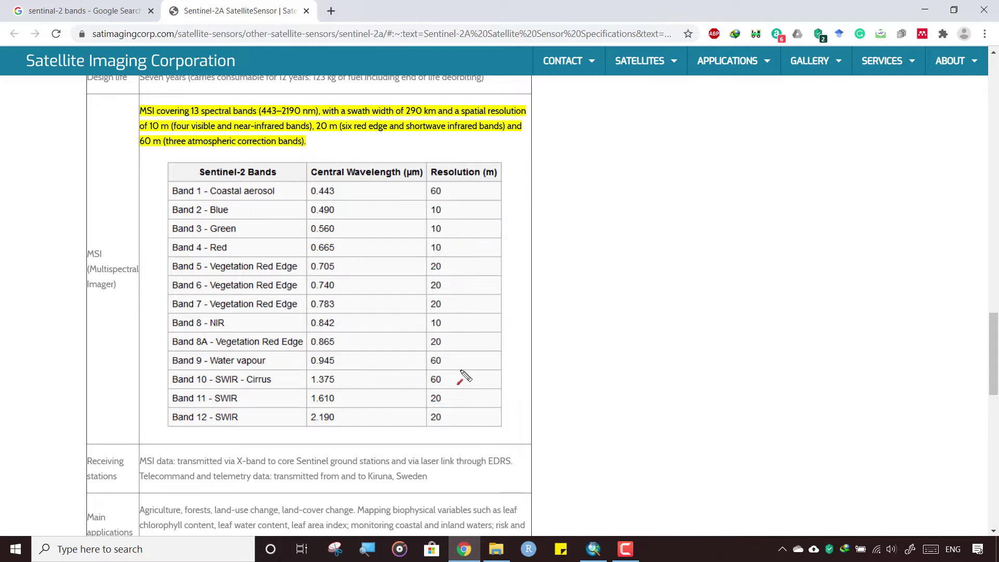
Step: In Add Data, browse drive I: through the .SAFE product and GRANULE folders to IMG_DATA
left_click(592, 550)
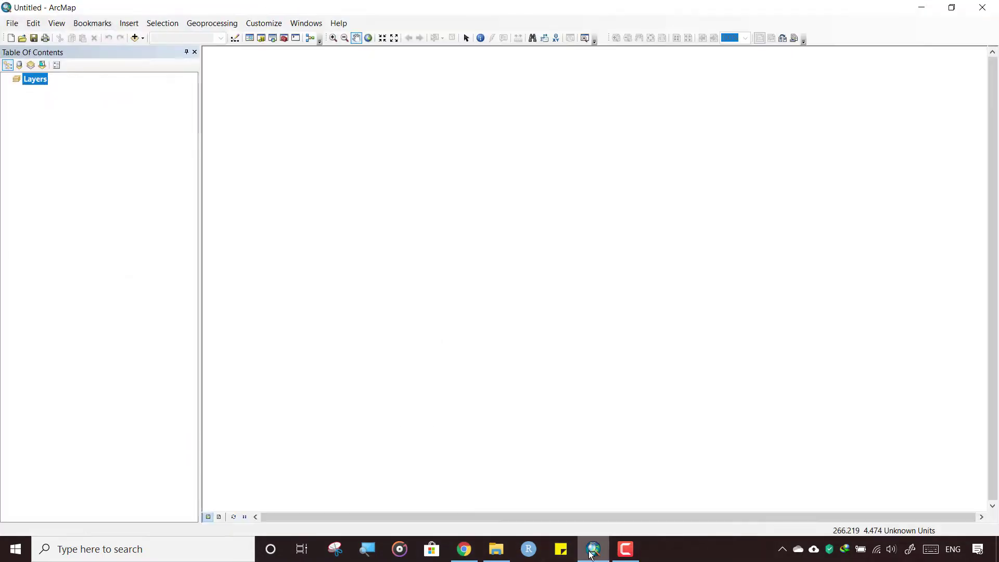
left_click(135, 39)
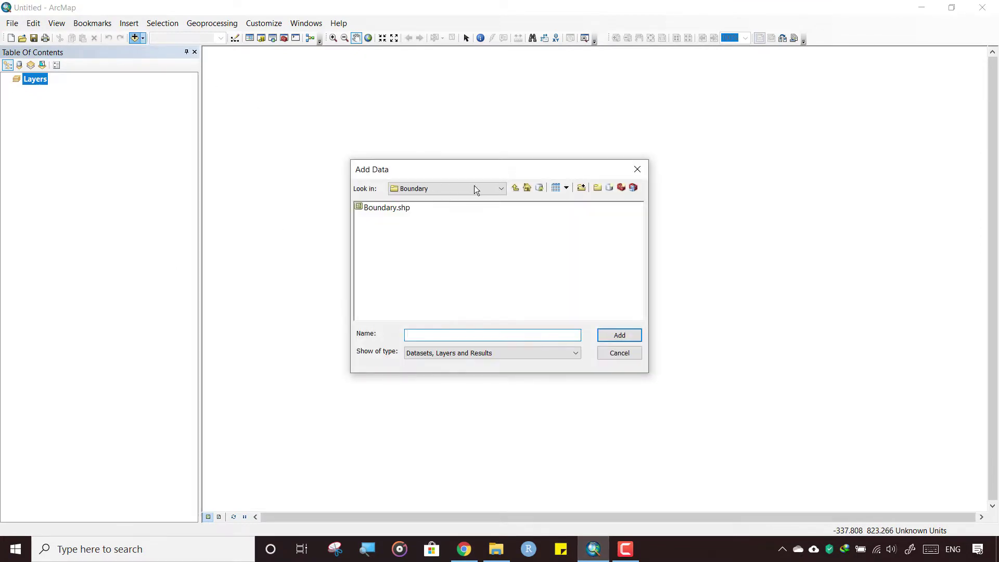
left_click(494, 188)
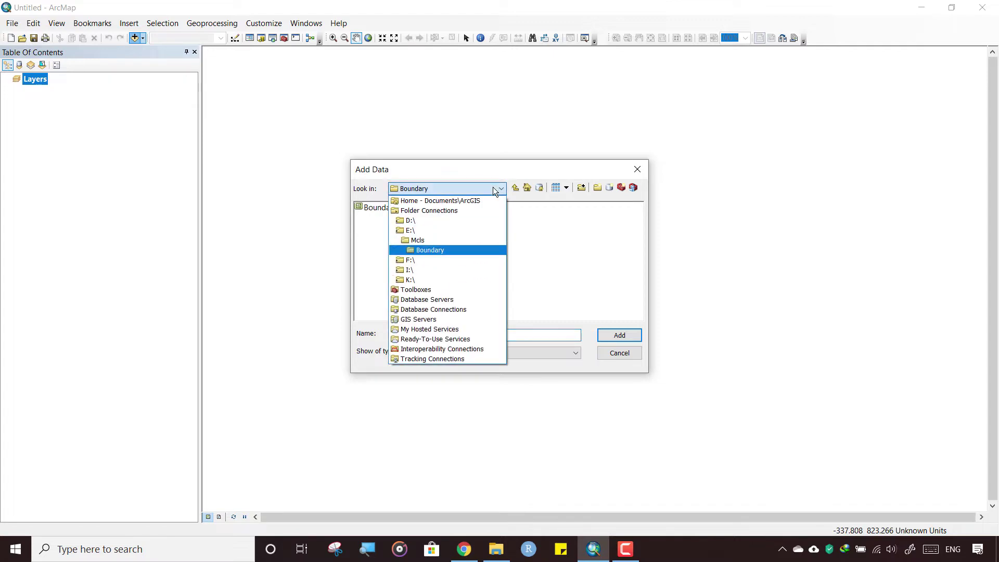
left_click(433, 270)
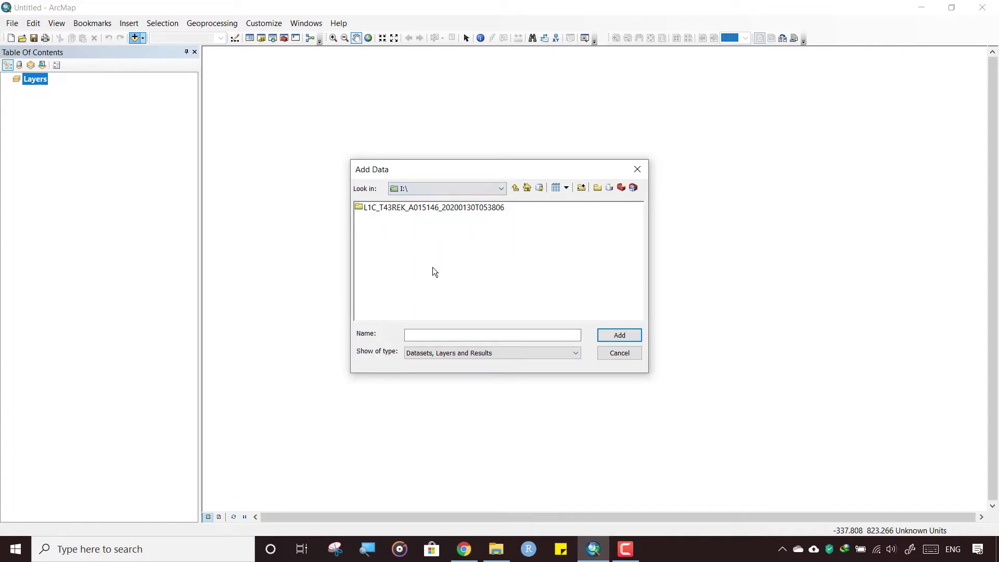
double_click(416, 207)
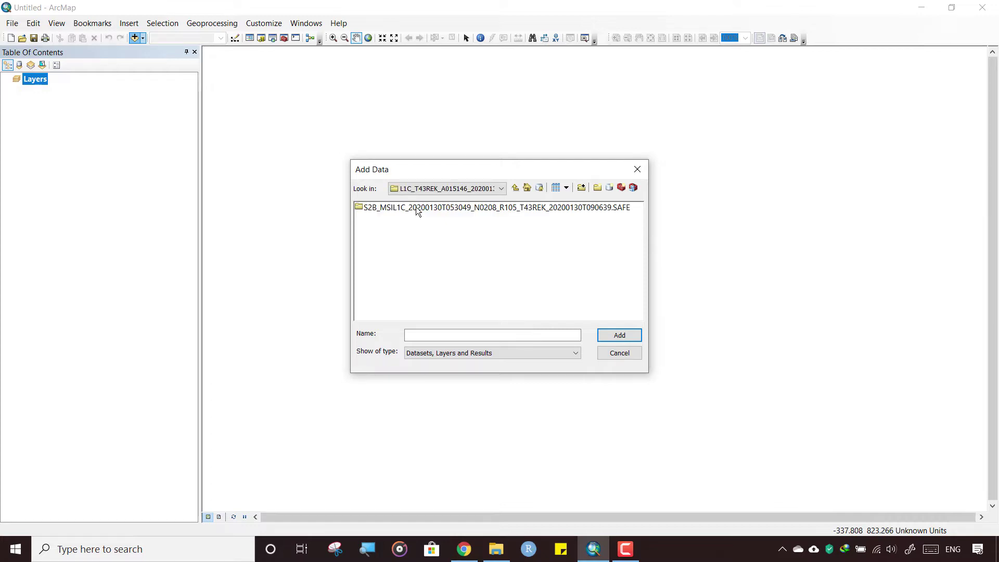
double_click(397, 208)
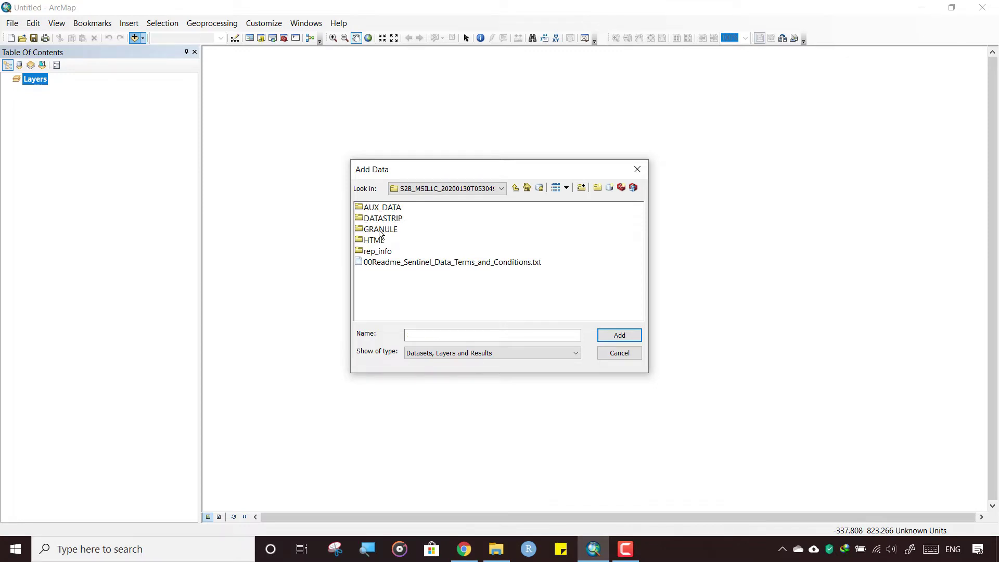
double_click(380, 229)
left_click(392, 208)
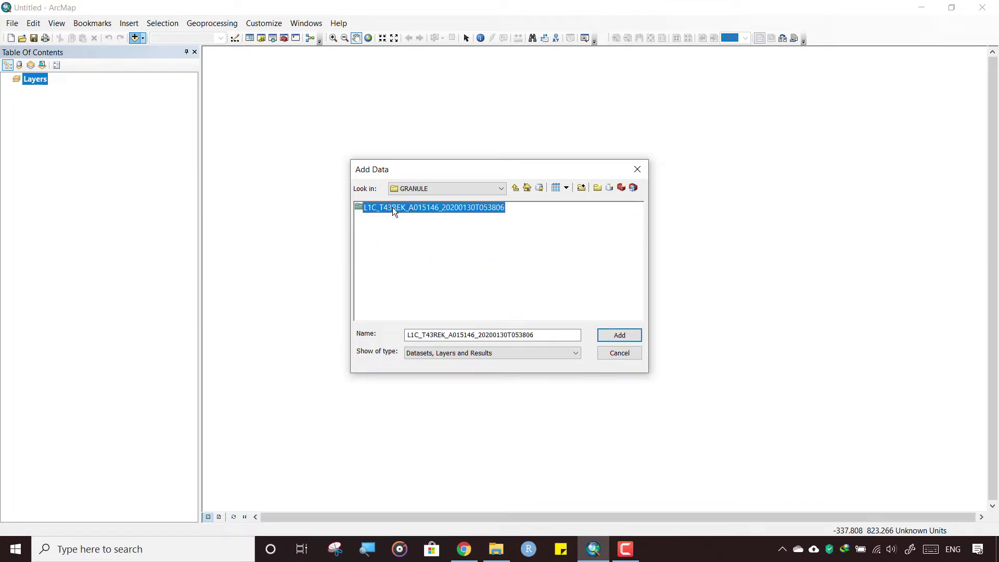
double_click(392, 207)
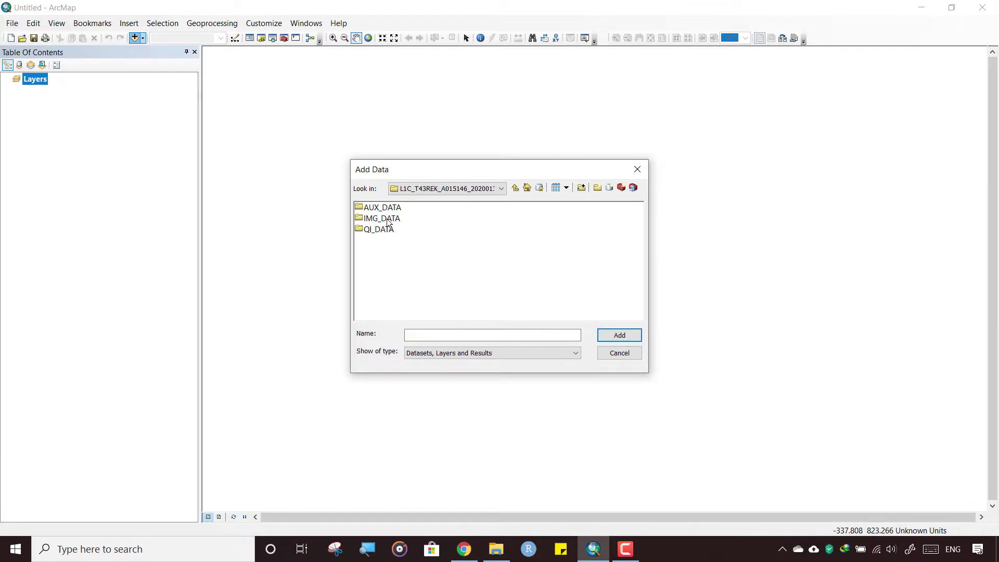
double_click(387, 219)
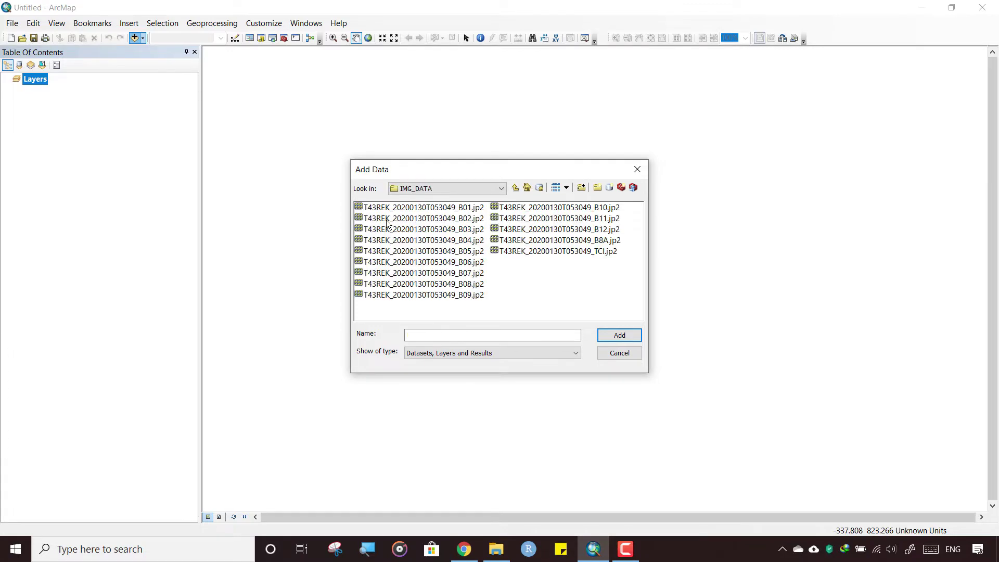
Step: Select the B02, B03, B04 and B08 band files and add them to the map
left_click(473, 221)
left_click(473, 230, "ctrl")
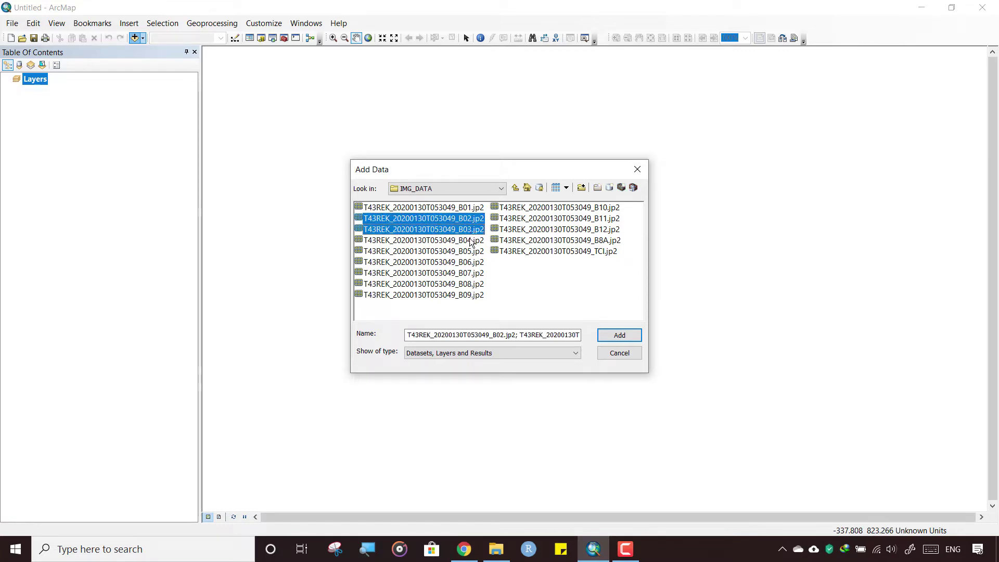
left_click(470, 242, "ctrl")
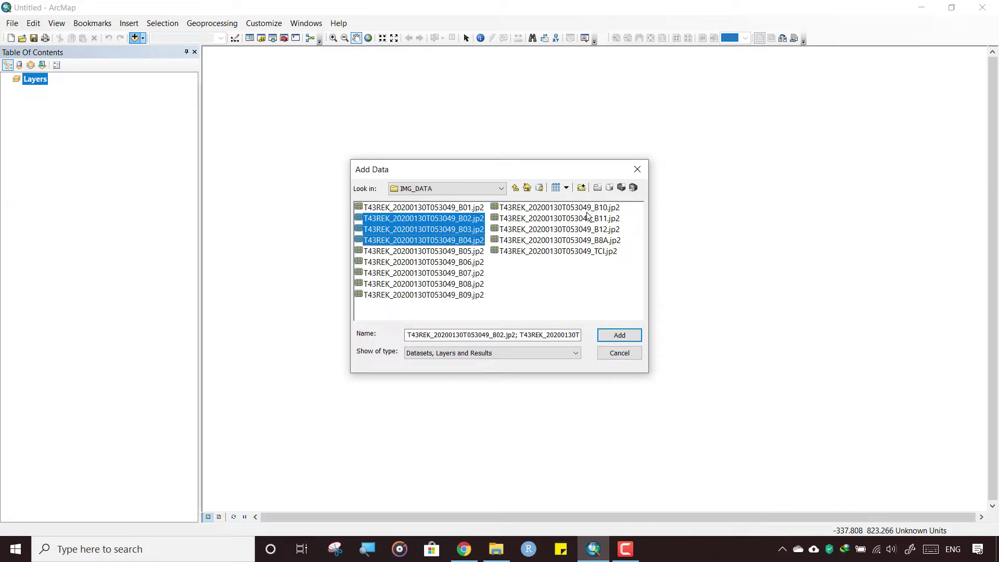
left_click(470, 285, "ctrl")
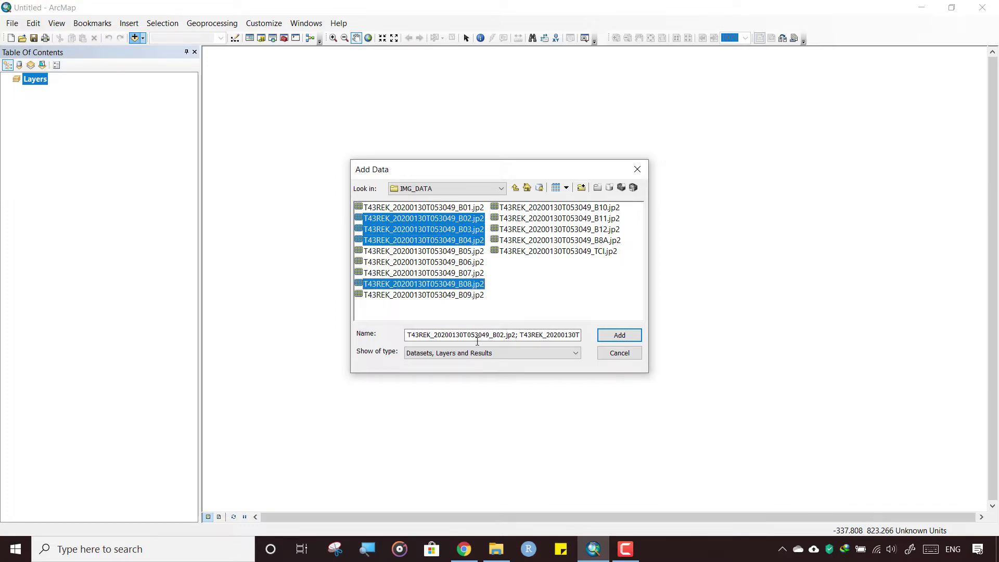
left_click(458, 557)
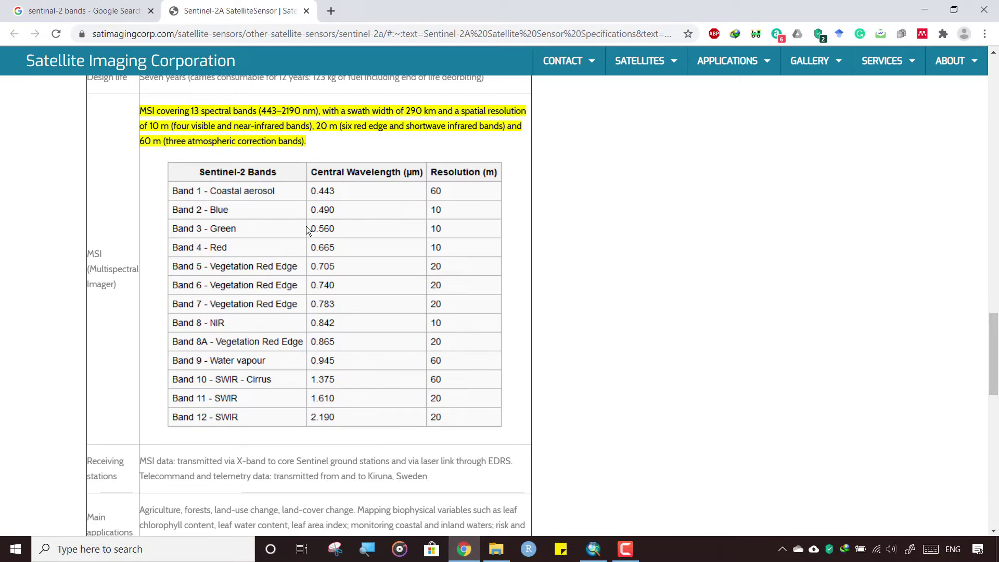
left_click(593, 550)
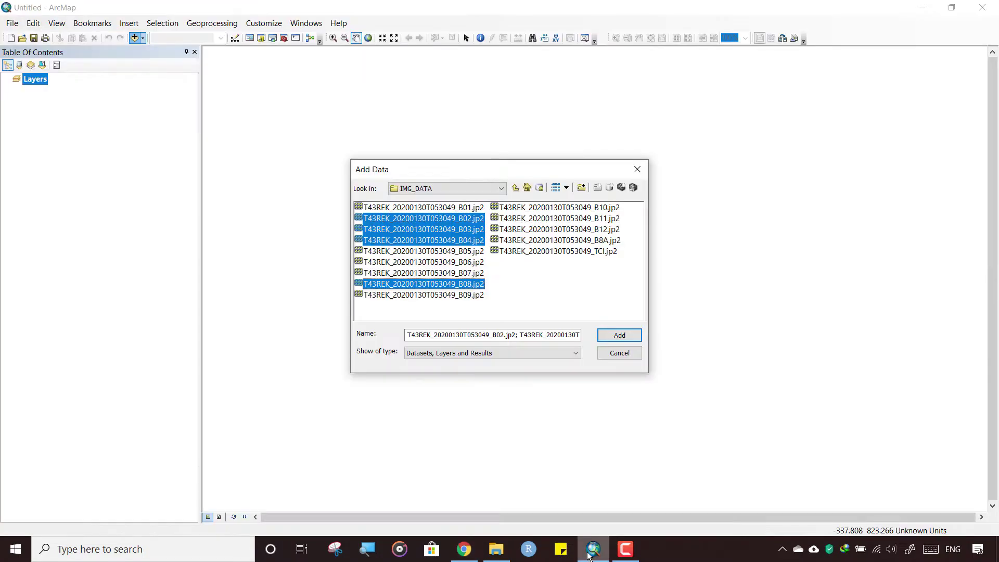
left_click(619, 336)
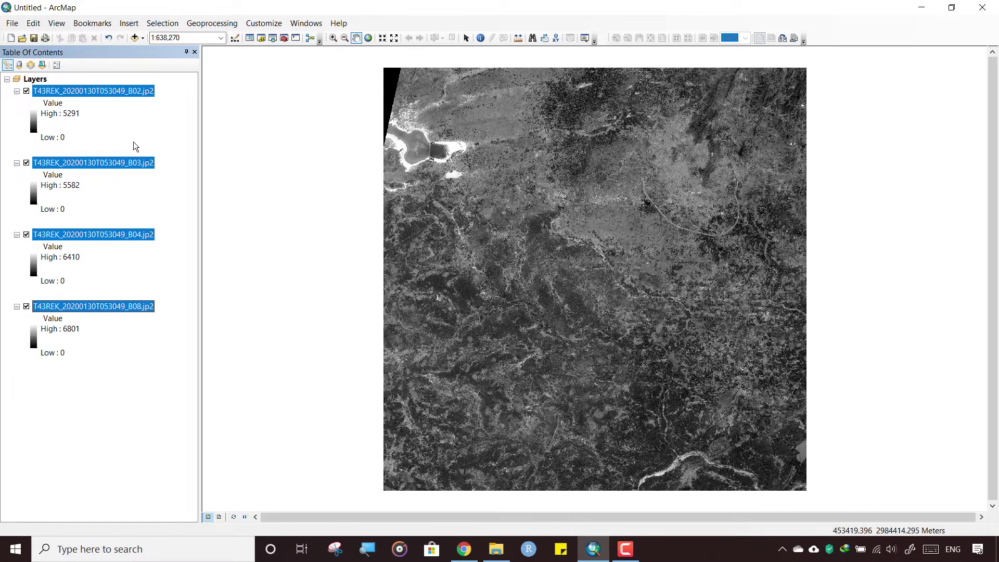
Step: Deselect the four band layers and pan the scene toward the left of the map
left_click(132, 138)
left_click_drag(588, 207, 434, 198)
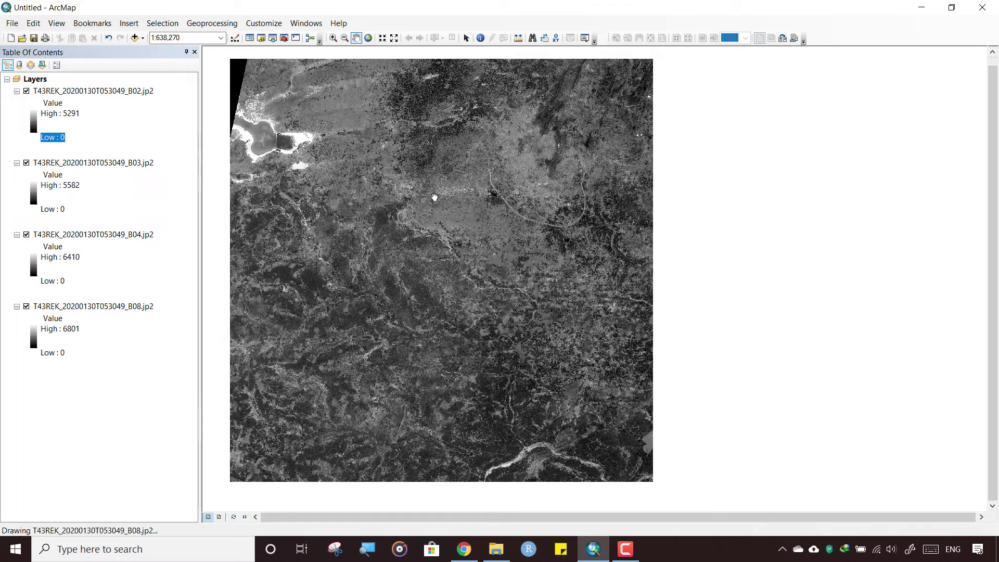
Step: Open the Image Analysis window and select the B02, B03, B04 and B08 layers together
left_click(309, 26)
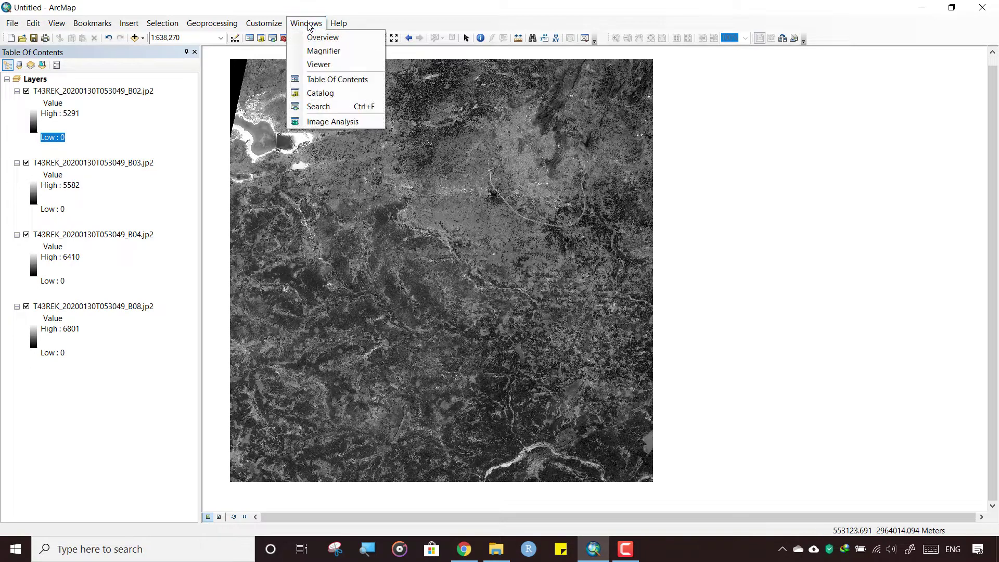
left_click(325, 123)
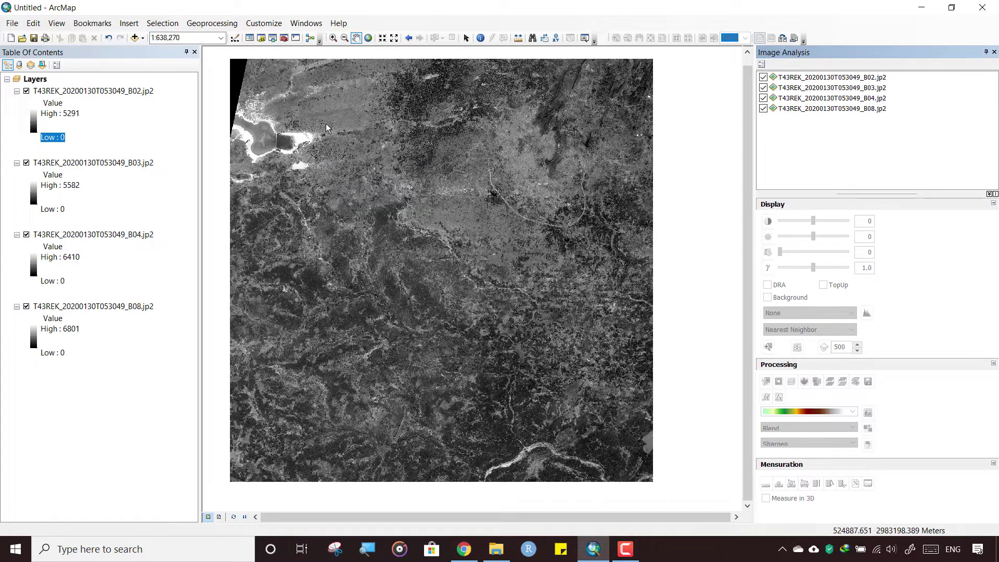
left_click(862, 78)
left_click(861, 88)
left_click(861, 98)
left_click(860, 109)
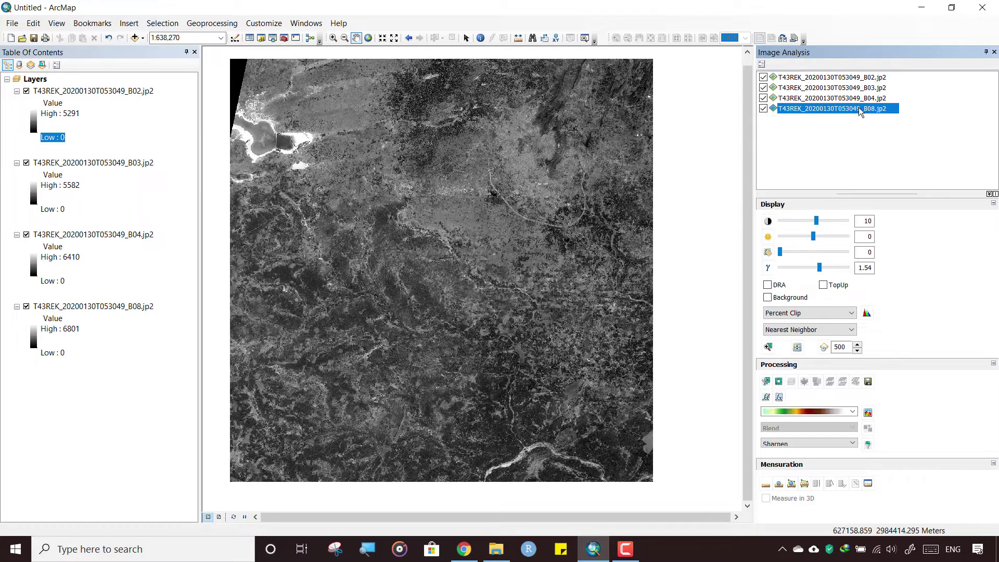
left_click(856, 78)
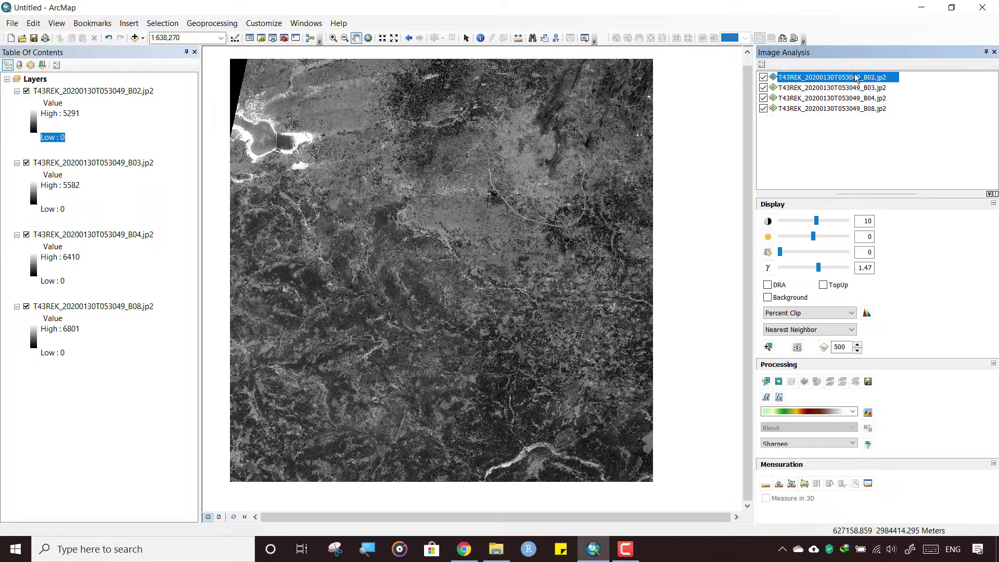
left_click(853, 110, "shift")
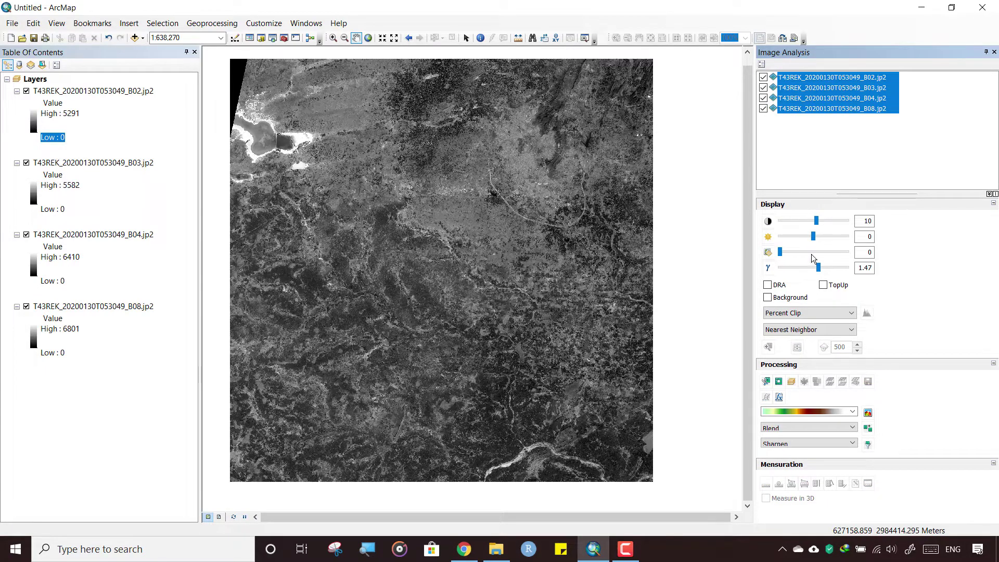
Step: Build the four-band composite, remove the single-band B02–B08 layers, and select the composite layer
left_click(791, 384)
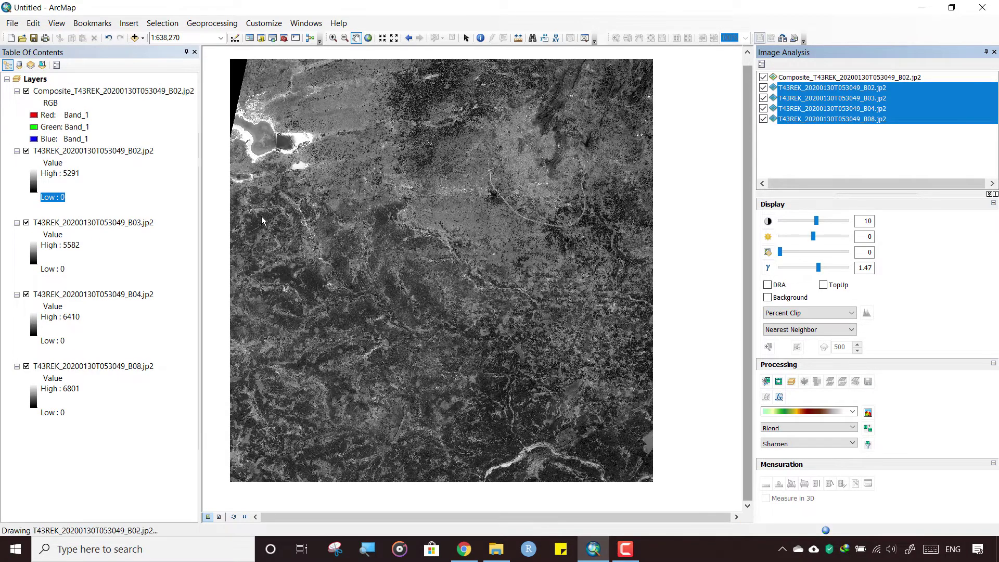
left_click(90, 151)
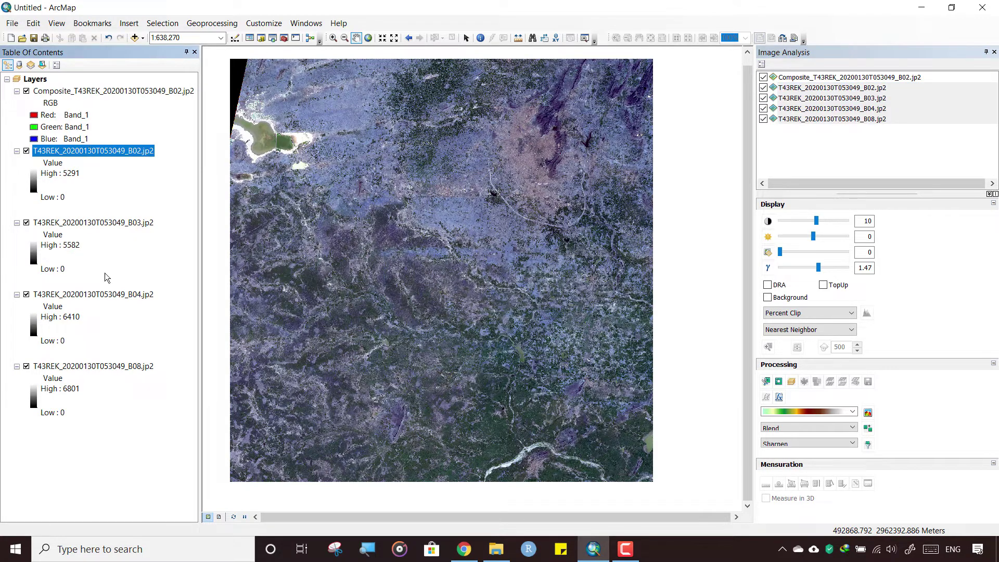
left_click(102, 367, "shift")
right_click(102, 366)
left_click(127, 387)
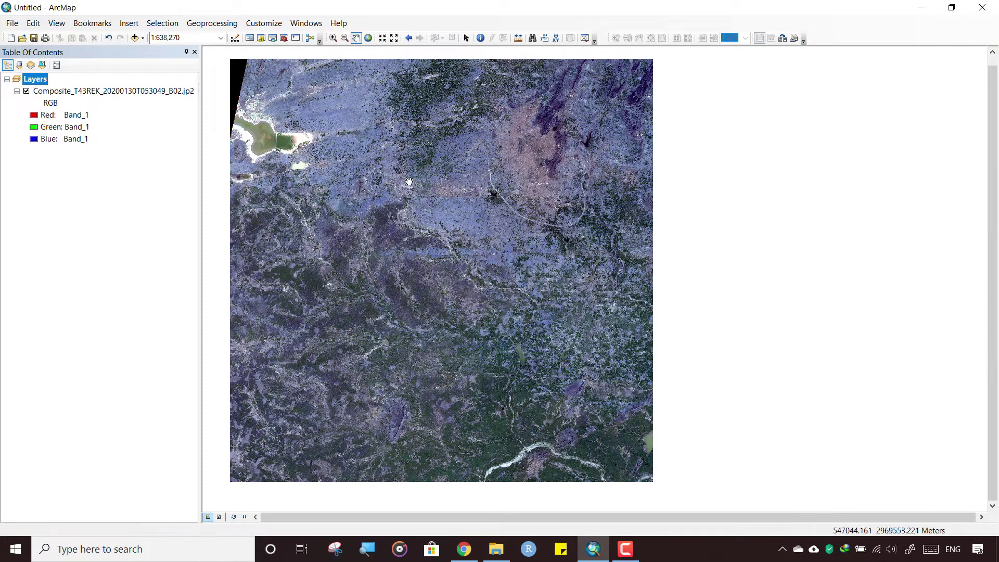
left_click_drag(409, 183, 480, 194)
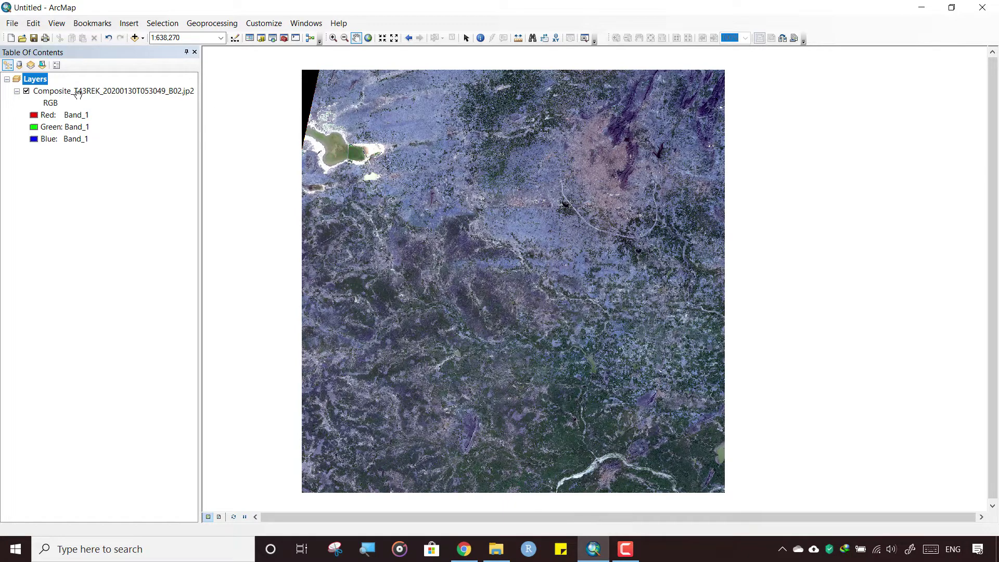
left_click(78, 92)
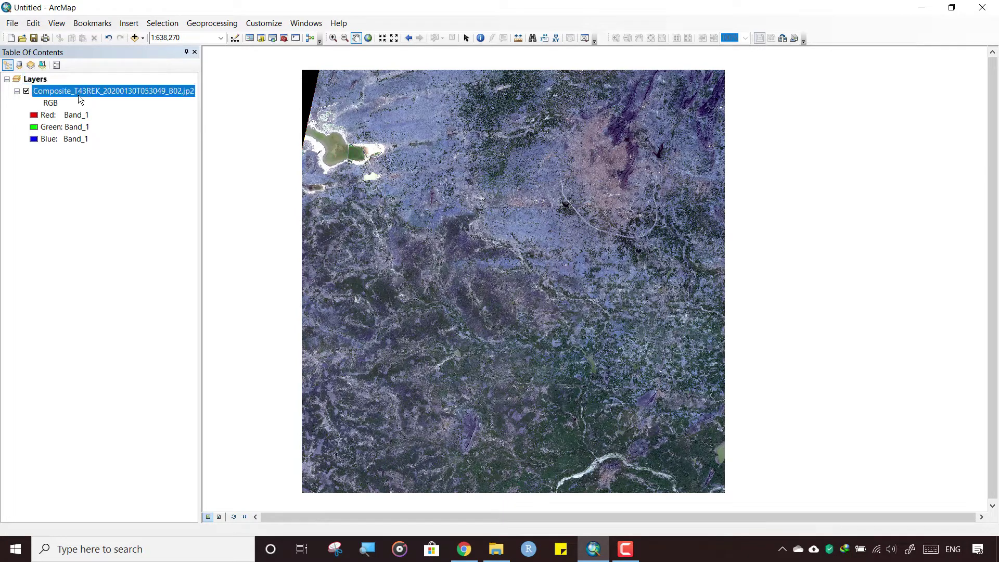
Step: Start Data > Export Data for the composite layer and browse the output location to drive I:
right_click(79, 98)
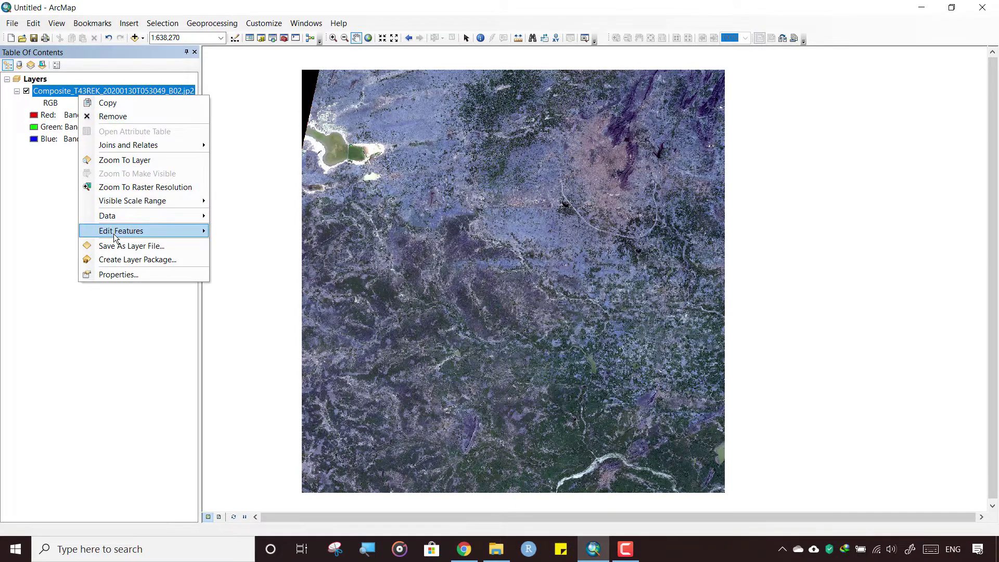
mouse_move(120, 218)
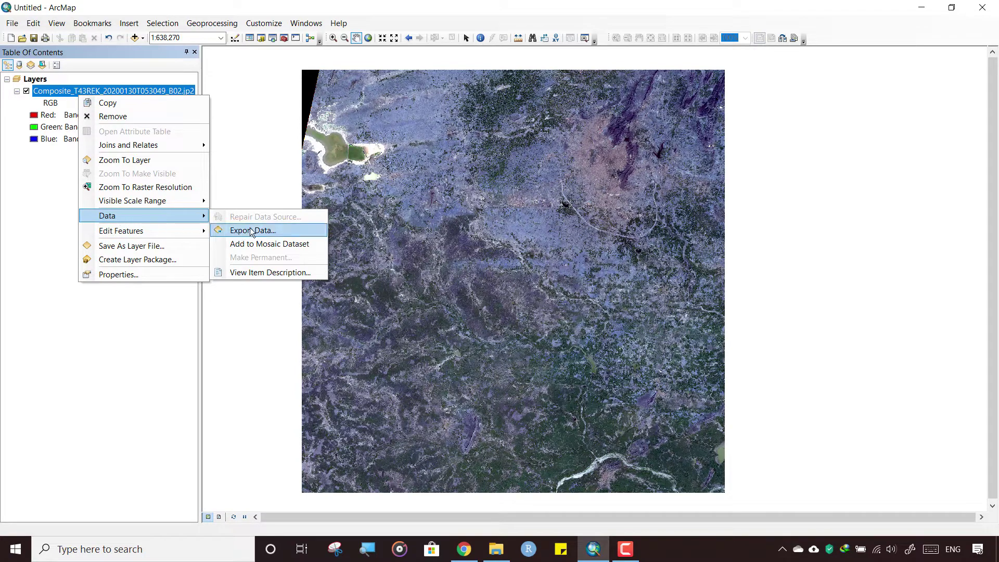
left_click(284, 235)
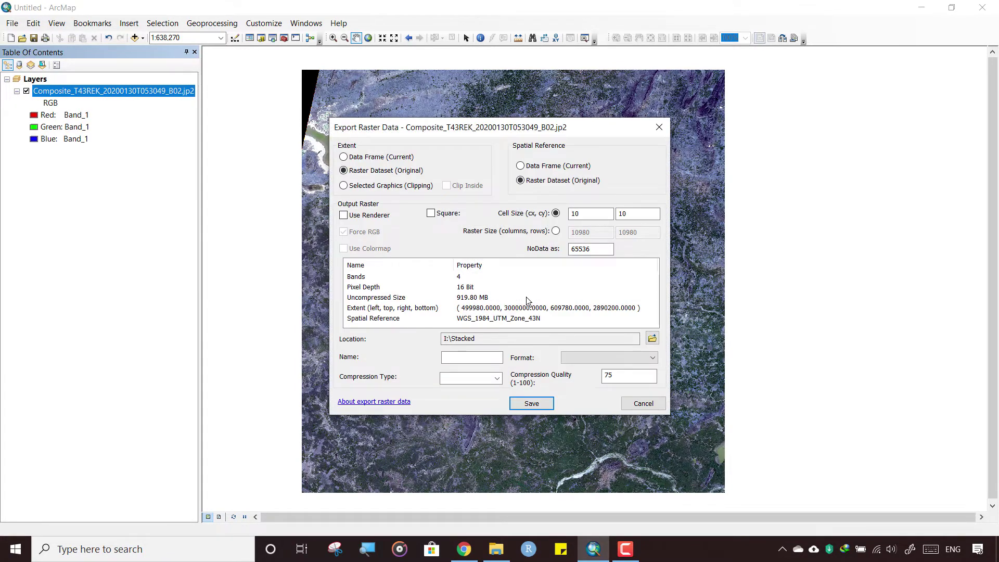
left_click(652, 338)
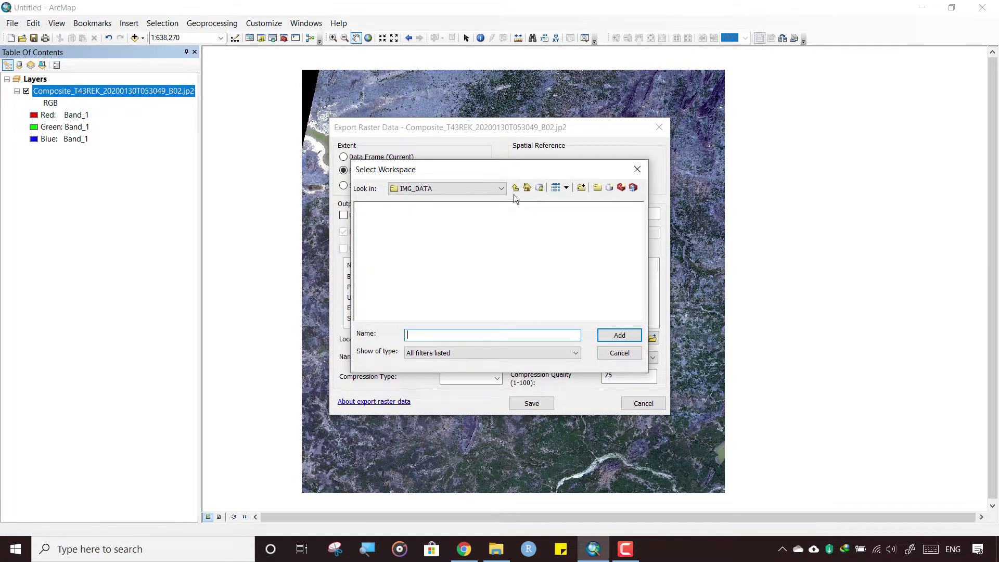
left_click(501, 189)
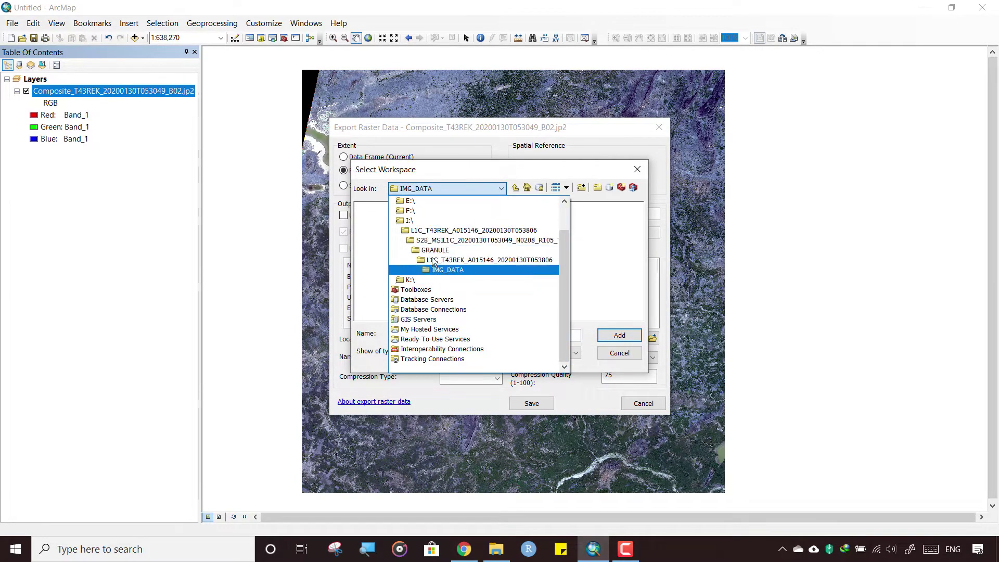
left_click(425, 219)
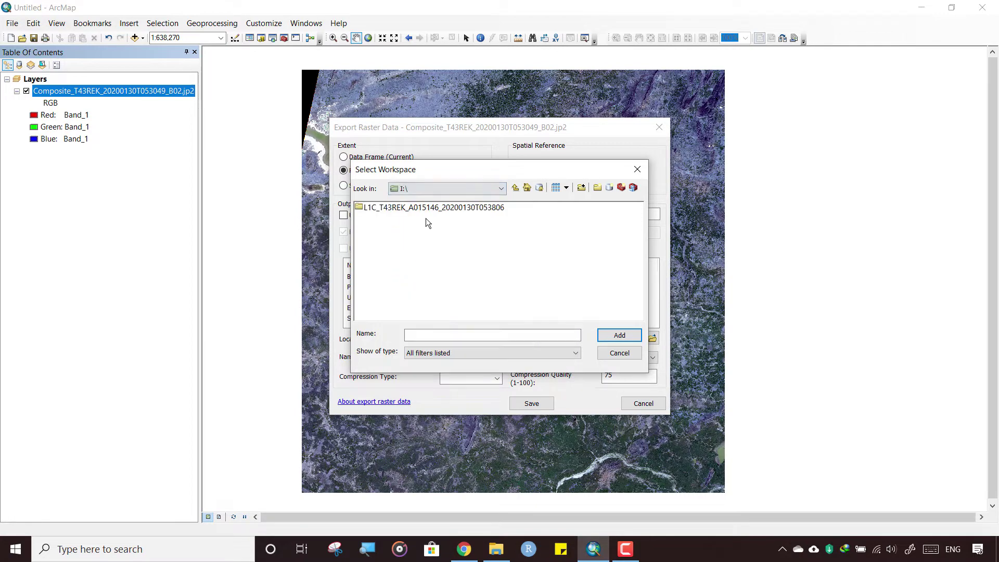
left_click(517, 188)
double_click(366, 240)
Step: Create a new folder named Stacked on I: and choose it as the export location
left_click(597, 187)
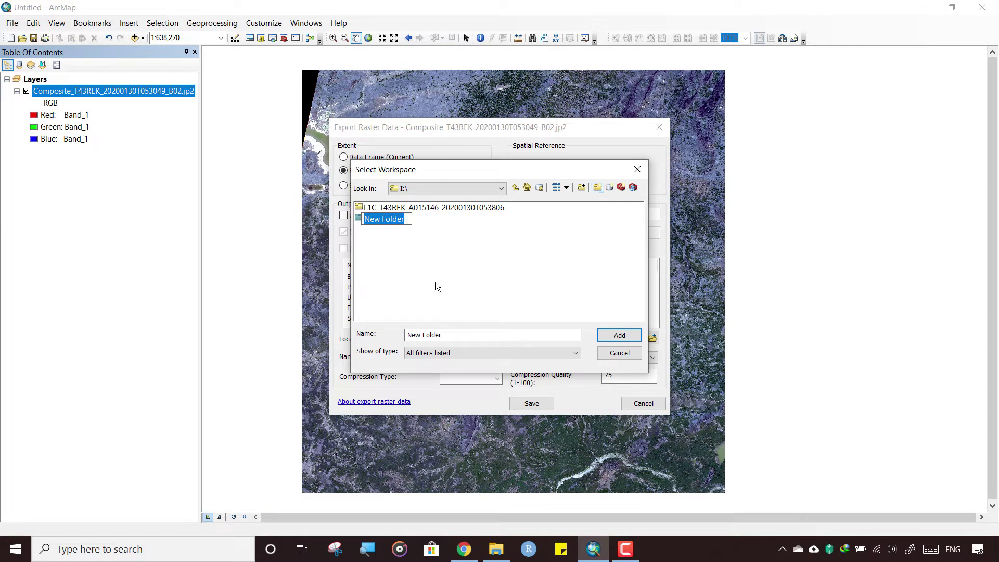
type("Stacked")
key("Return")
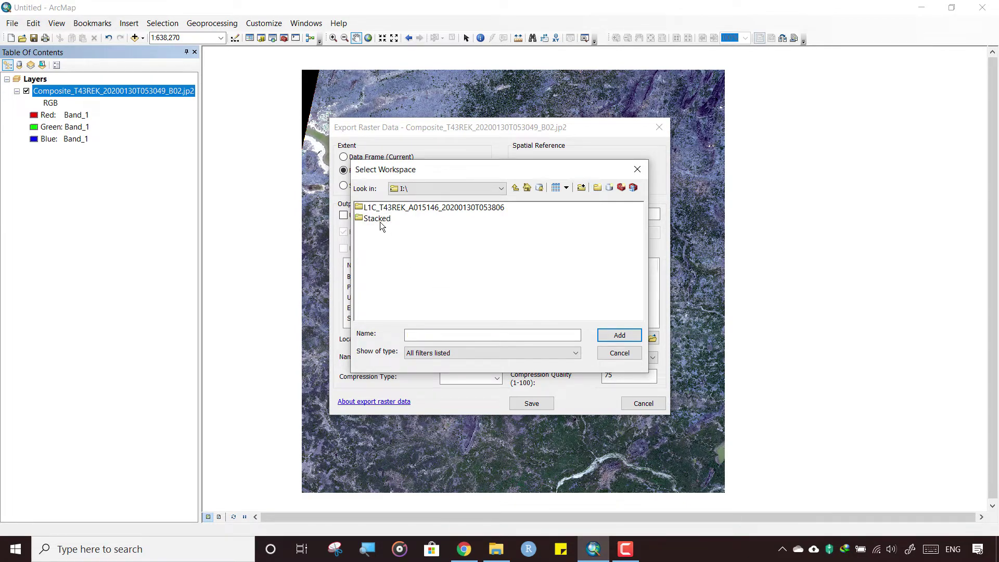
left_click(381, 223)
Step: Export the composite as TIFF named Jp2021.tif into I:\Stacked, accepting pixel-depth promotion
left_click(606, 335)
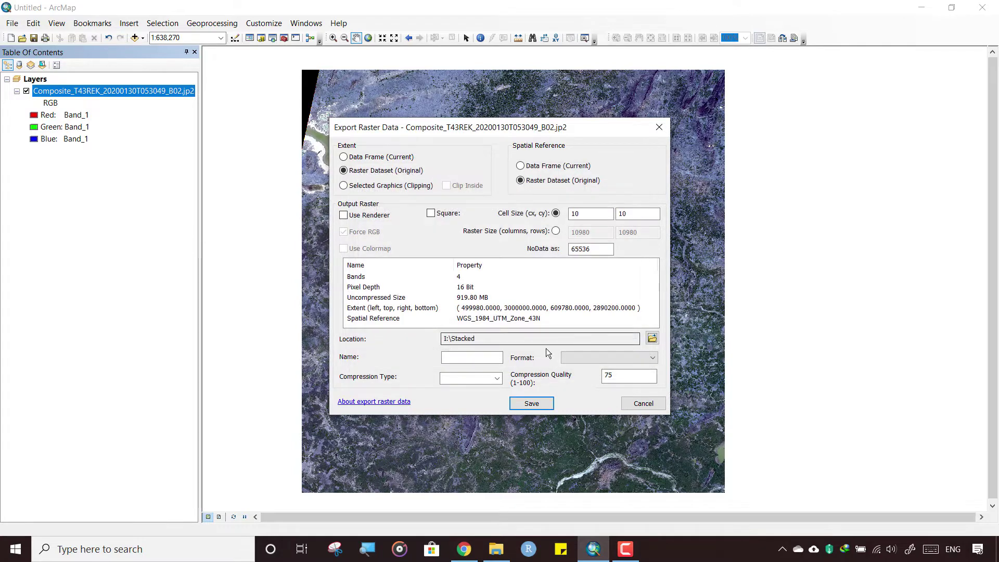
left_click(637, 354)
left_click(610, 370)
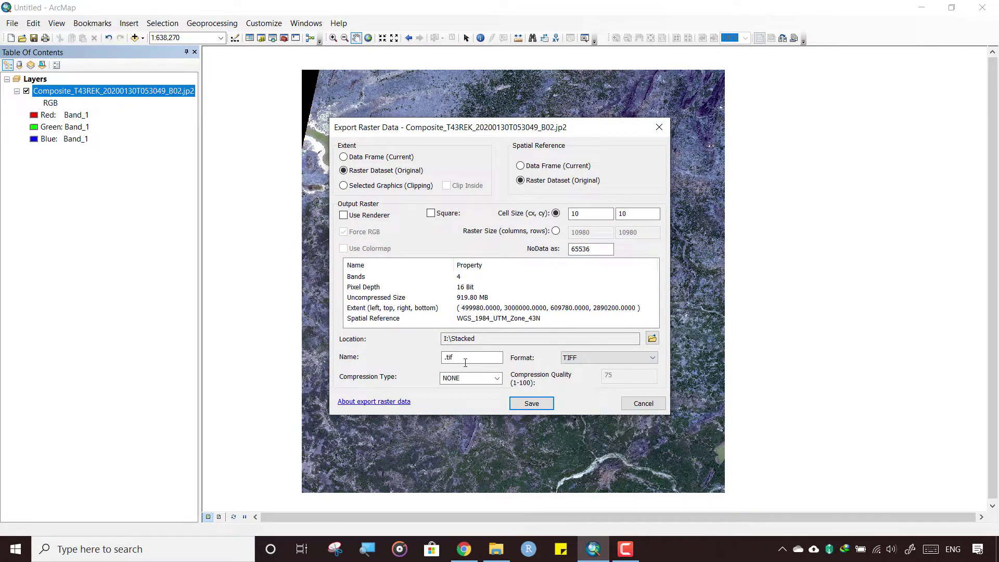
left_click(443, 358)
type("pp")
type("20")
type("21")
left_click(444, 357)
key("Delete")
type("J")
left_click(532, 405)
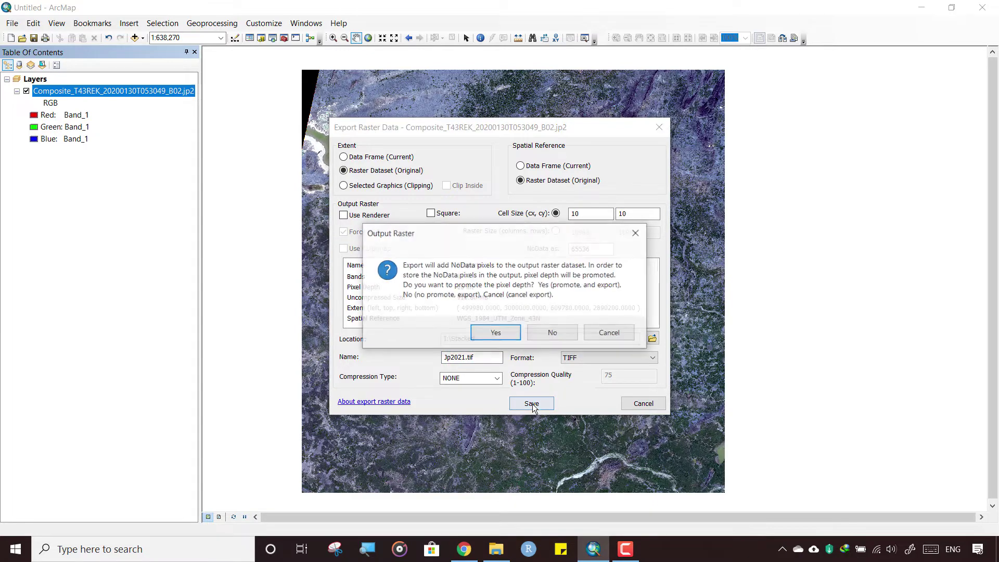
left_click(496, 334)
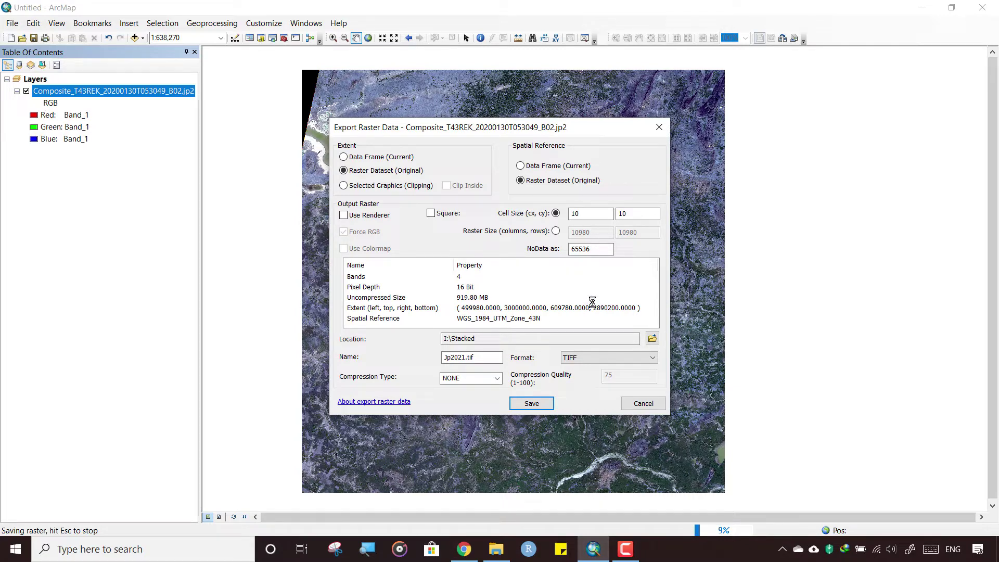
Step: Let the Jp2021.tif export run to completion until the add-to-map prompt appears
left_click(629, 557)
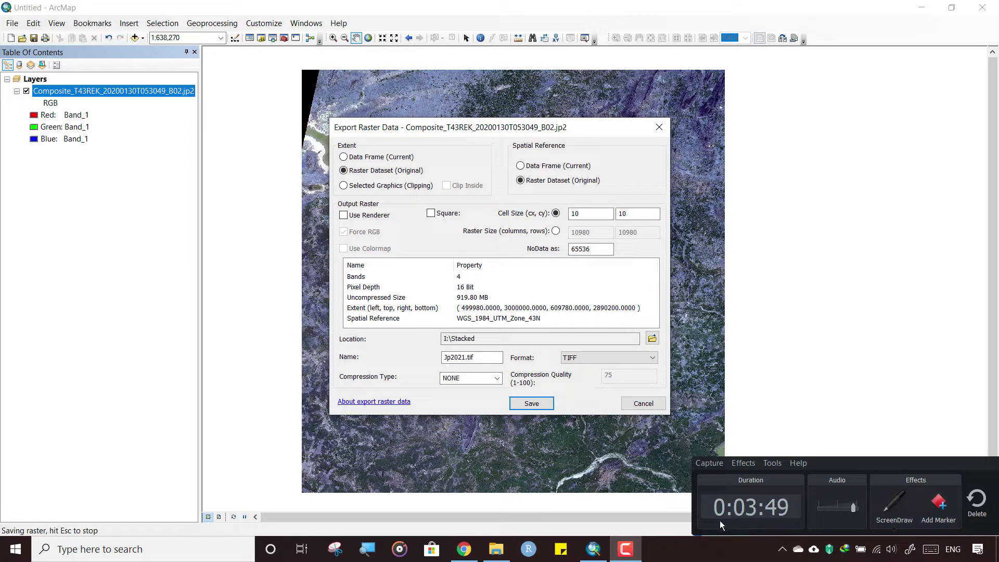
left_click(624, 551)
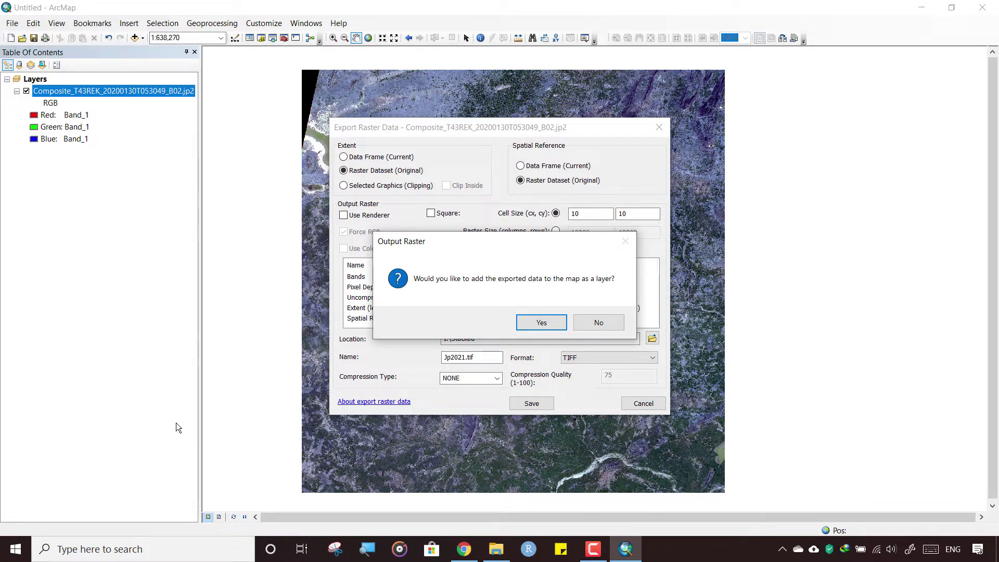
Step: Add the exported Jp2021.tif to the map as a layer
left_click(535, 327)
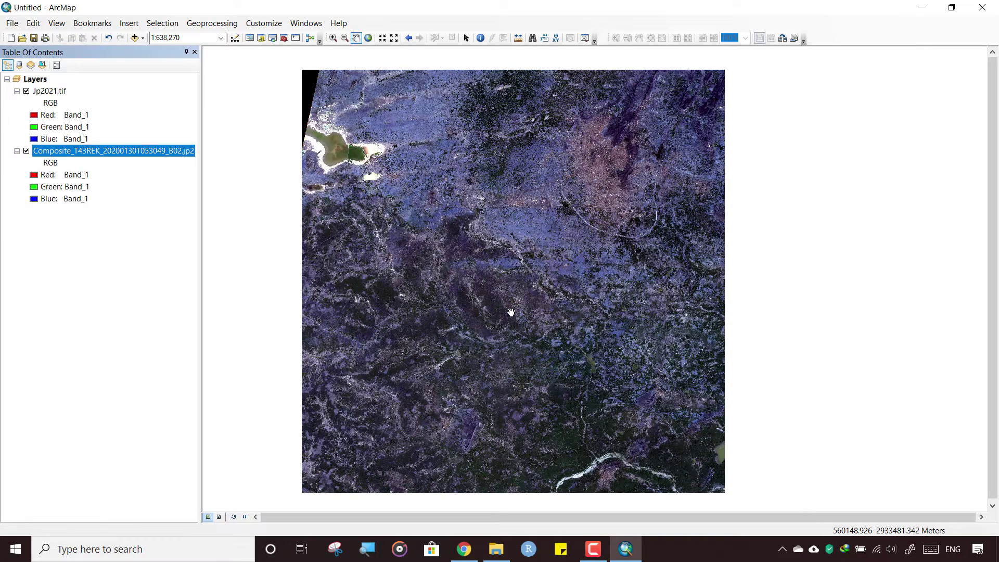
scroll(507, 290, "up", 4)
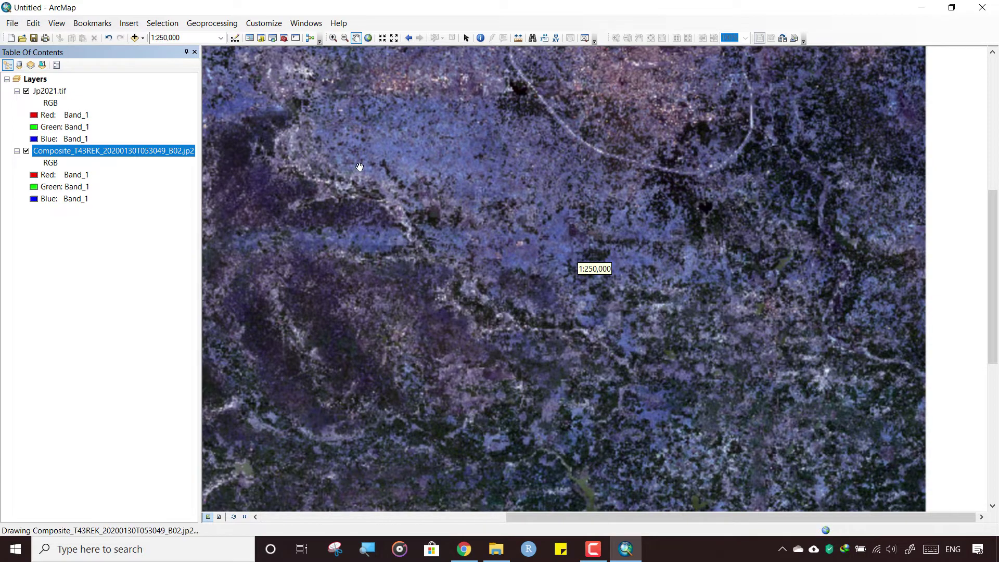
left_click_drag(380, 163, 519, 288)
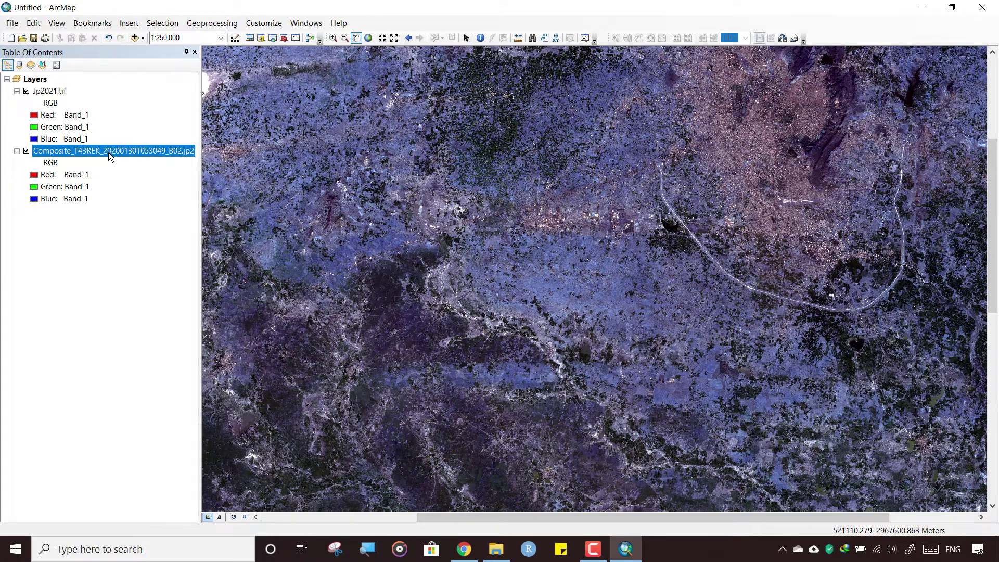
Step: Remove the original composite layer and re-centre the Jp2021 image in the view
right_click(108, 152)
left_click(125, 176)
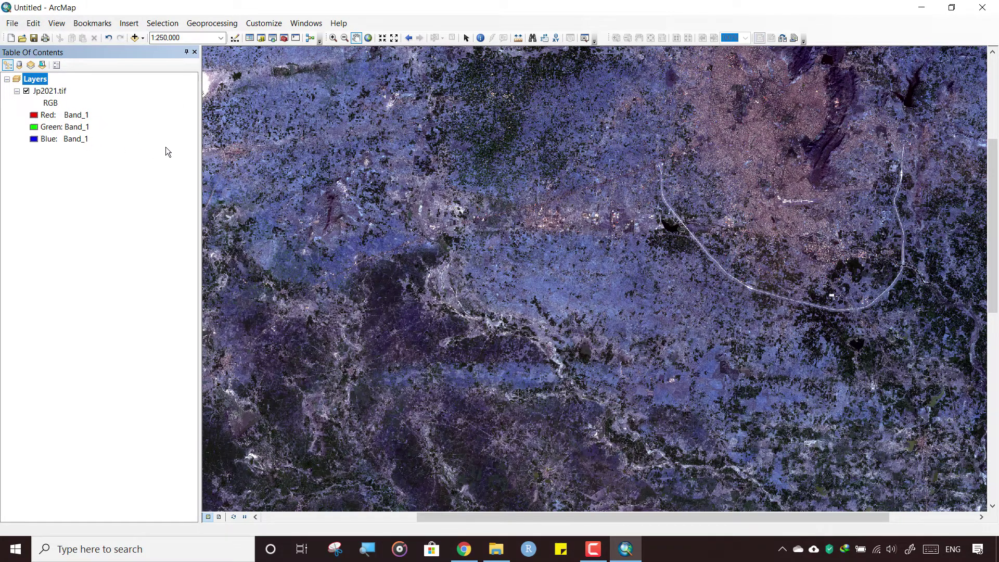
left_click_drag(192, 139, 101, 117)
left_click_drag(175, 147, 95, 128)
left_click_drag(166, 183, 94, 141)
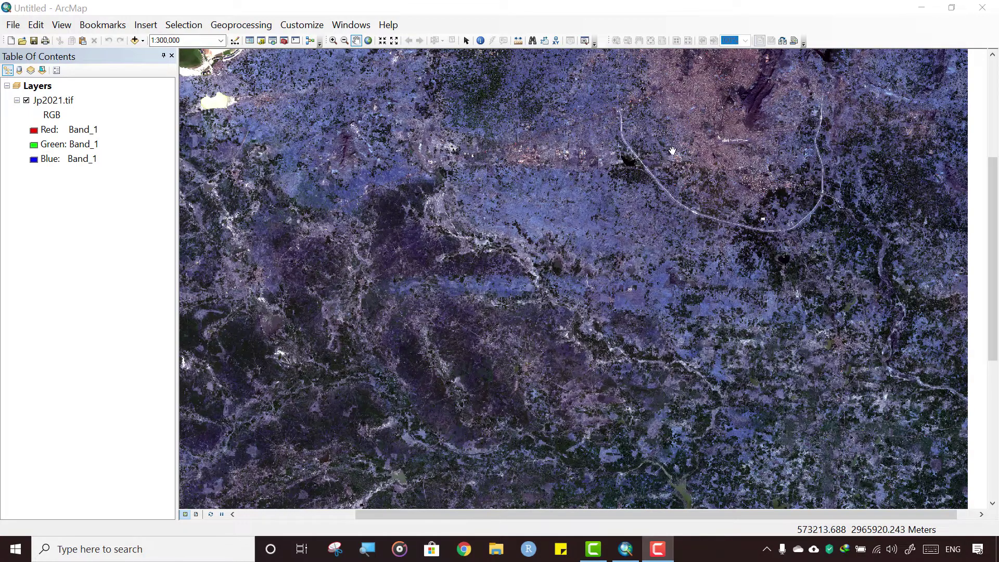
left_click_drag(662, 163, 502, 347)
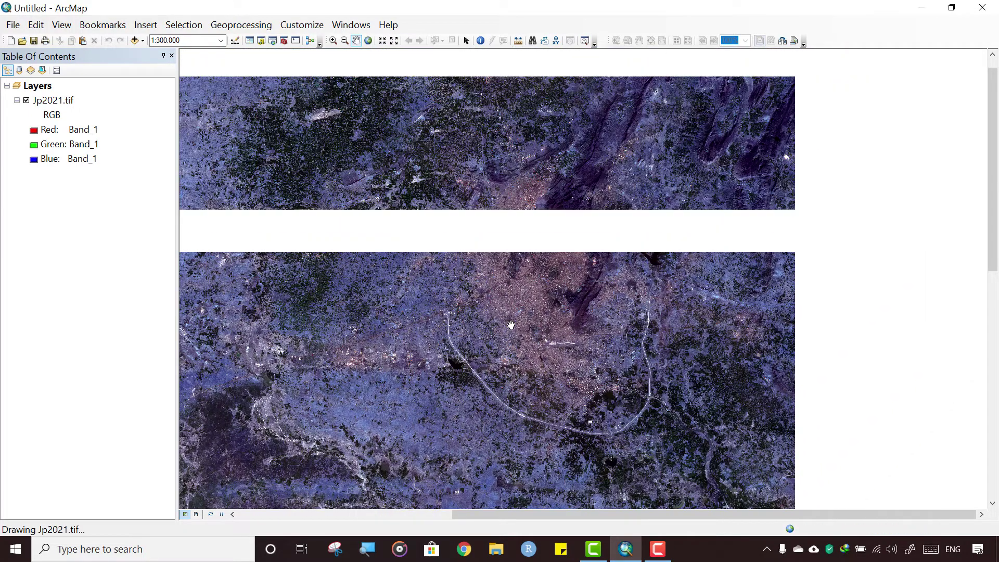
left_click_drag(519, 298, 623, 270)
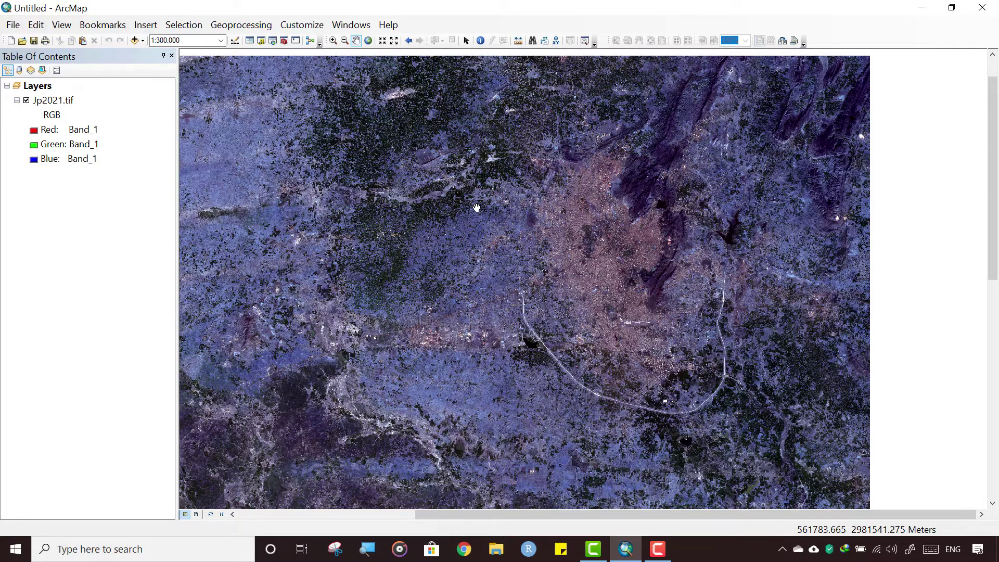
Step: Open the Catalog and expand drive I: to show its folders
left_click(262, 42)
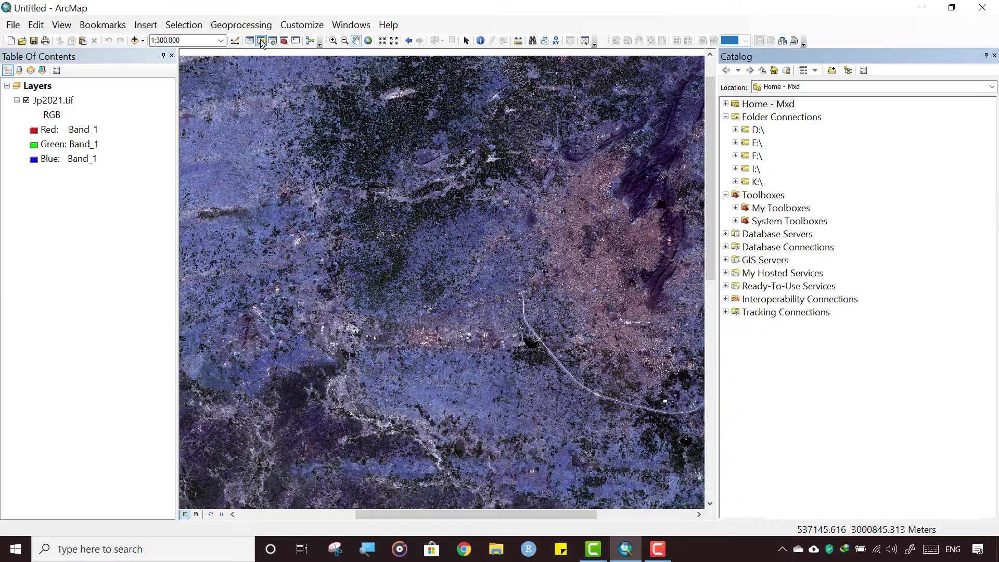
left_click(735, 169)
left_click(776, 183)
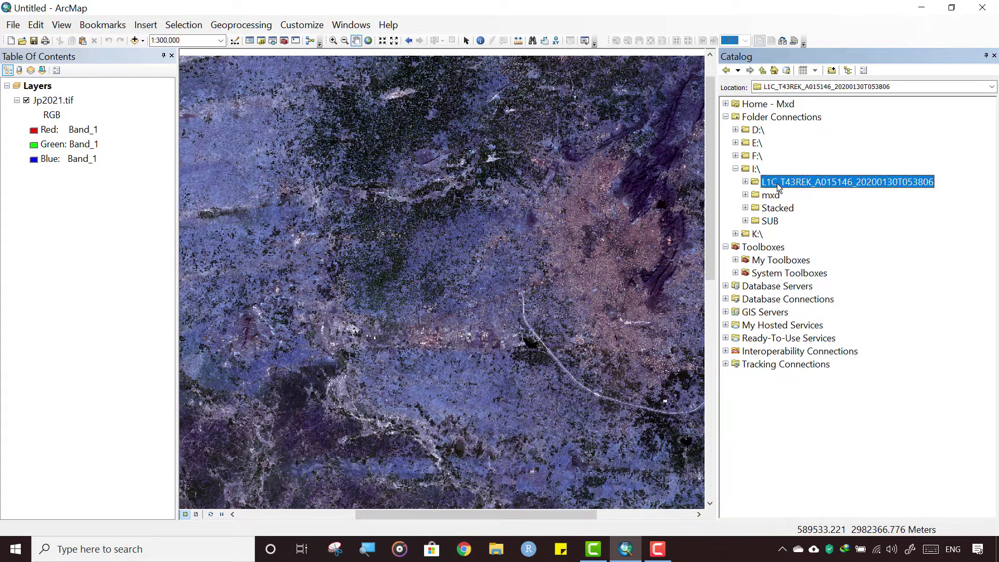
left_click(746, 170)
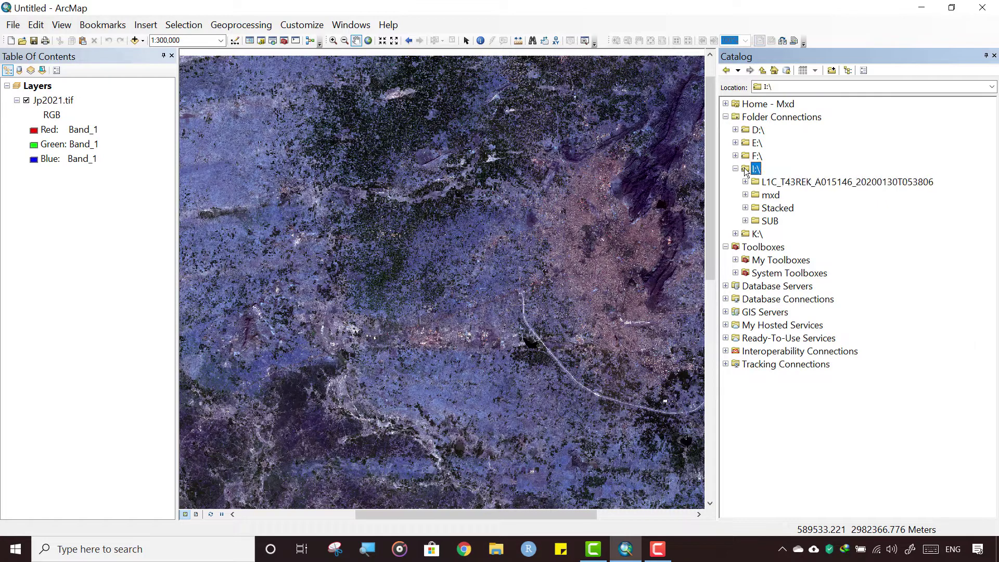
right_click(745, 170)
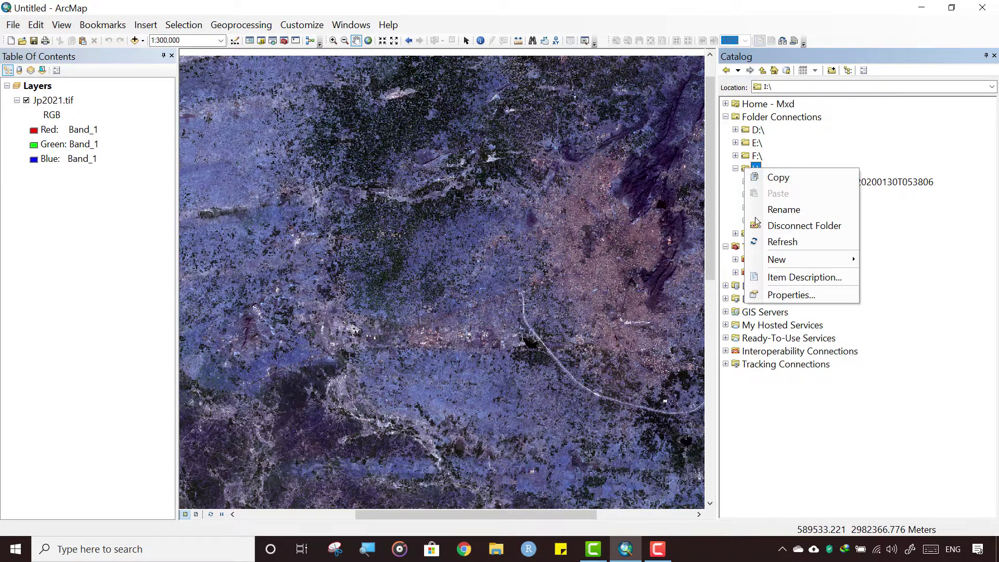
Step: Create a new folder named Shapes on drive I: and open it
mouse_move(766, 261)
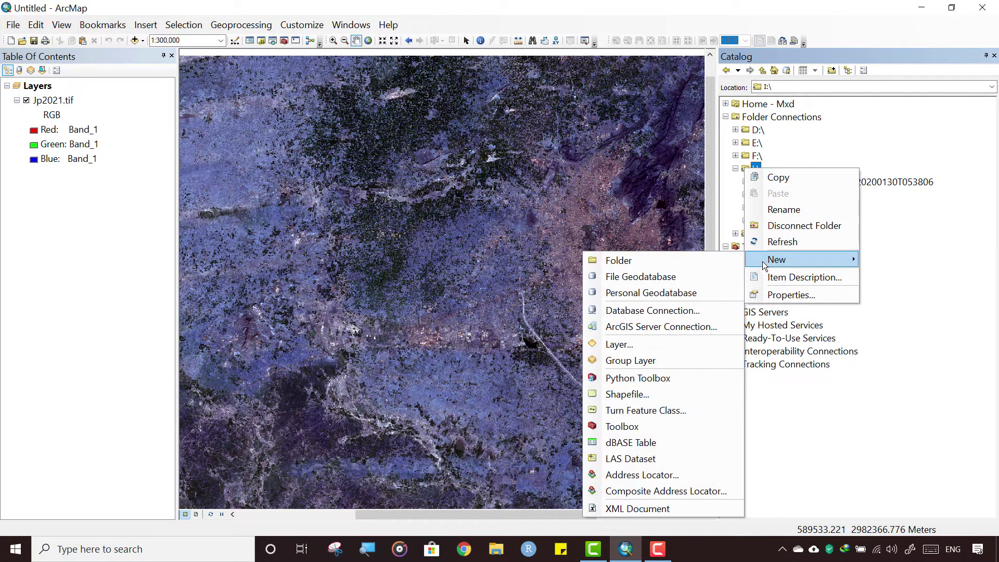
left_click(687, 261)
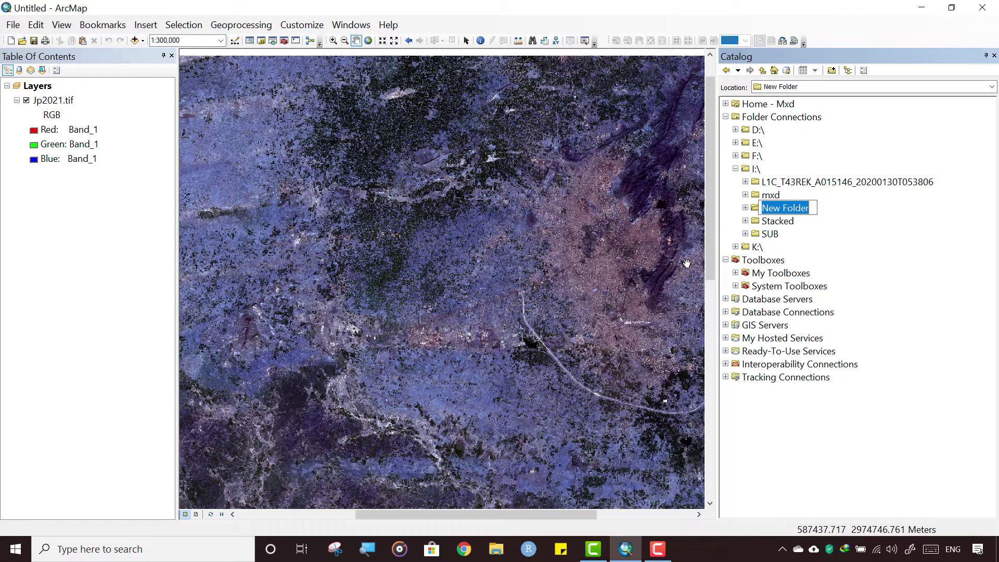
type("SHpe")
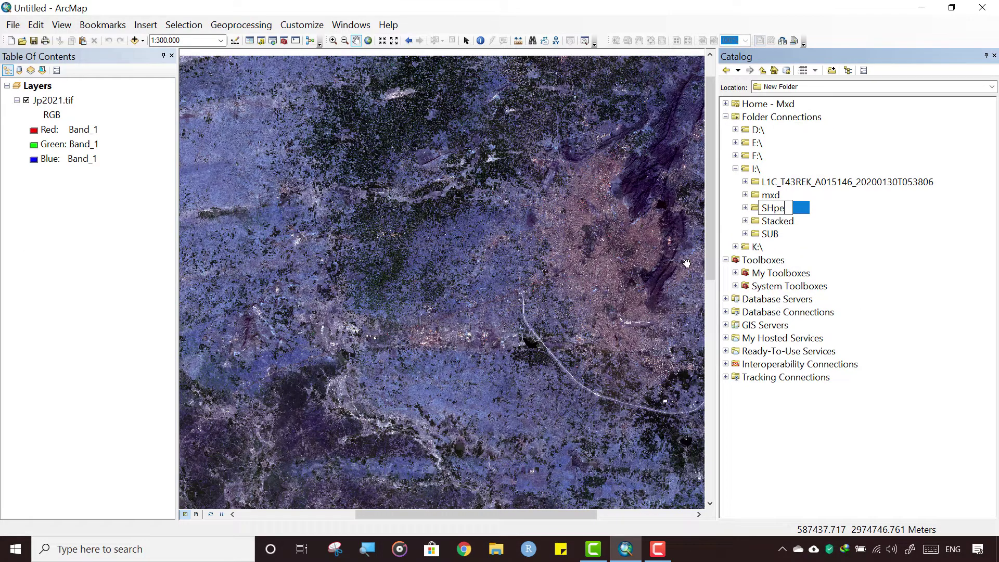
key("BackSpace")
key("BackSpace")
key("BackSpace")
type("hap")
key("BackSpace")
key("BackSpace")
type("apes")
left_click(751, 208)
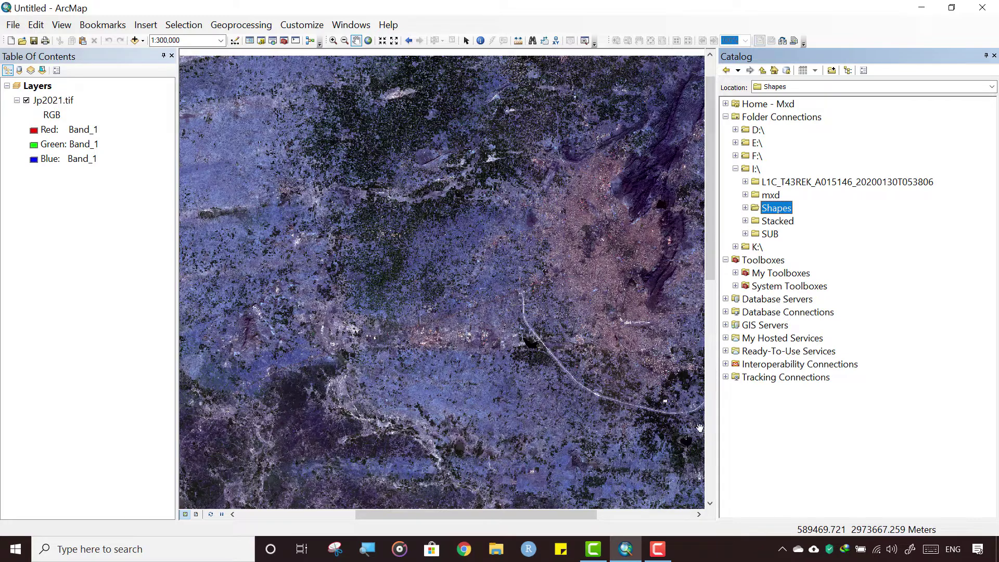
left_click(657, 549)
left_click(975, 464)
double_click(770, 208)
Step: Start a new Polygon shapefile in the Shapes folder and name it 'cut'
right_click(770, 207)
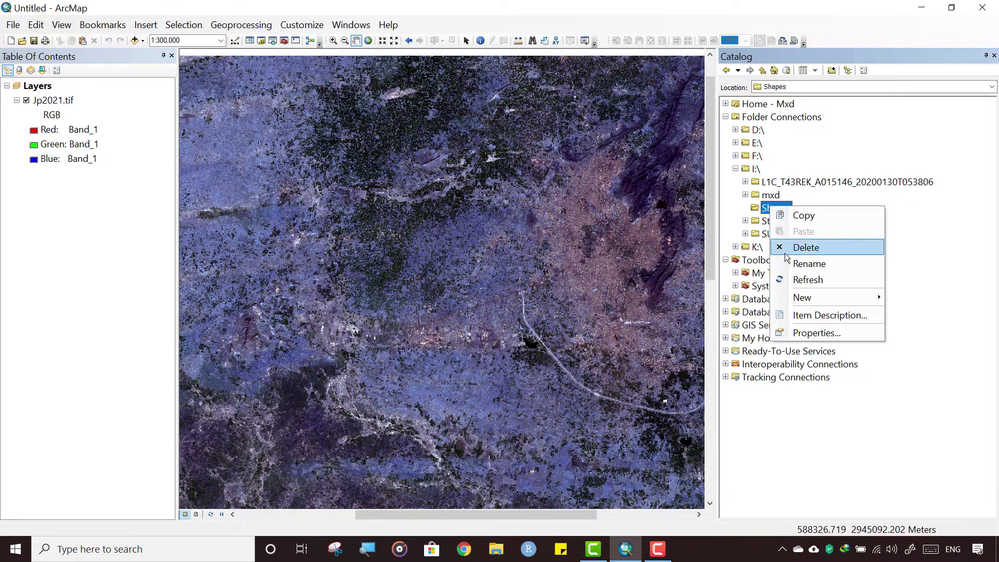
mouse_move(804, 303)
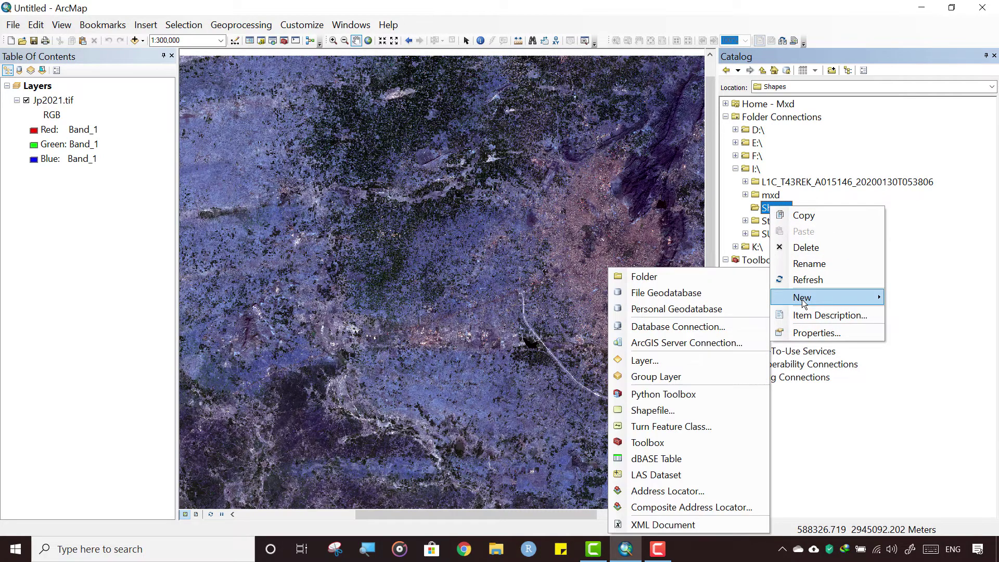
left_click(653, 411)
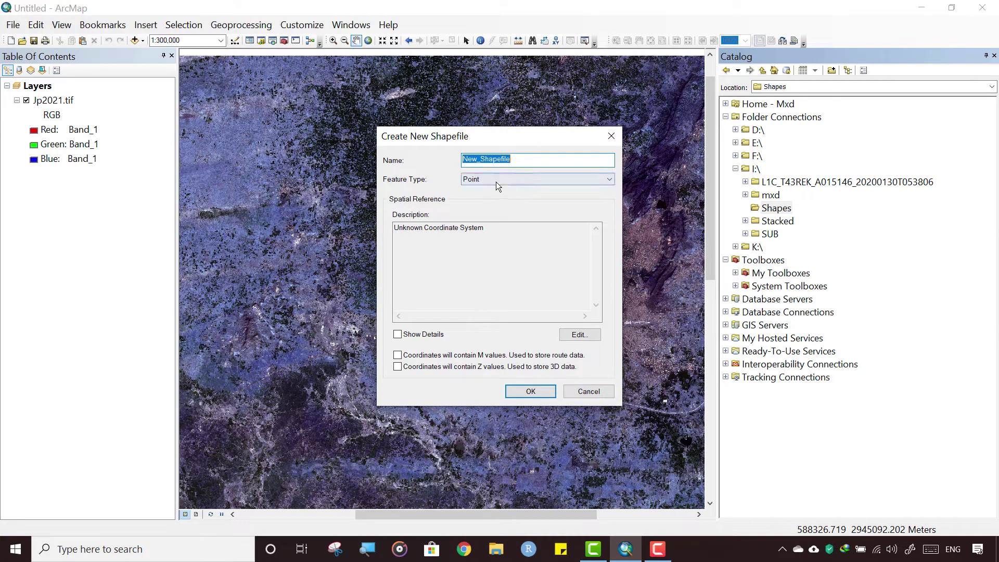
left_click(495, 181)
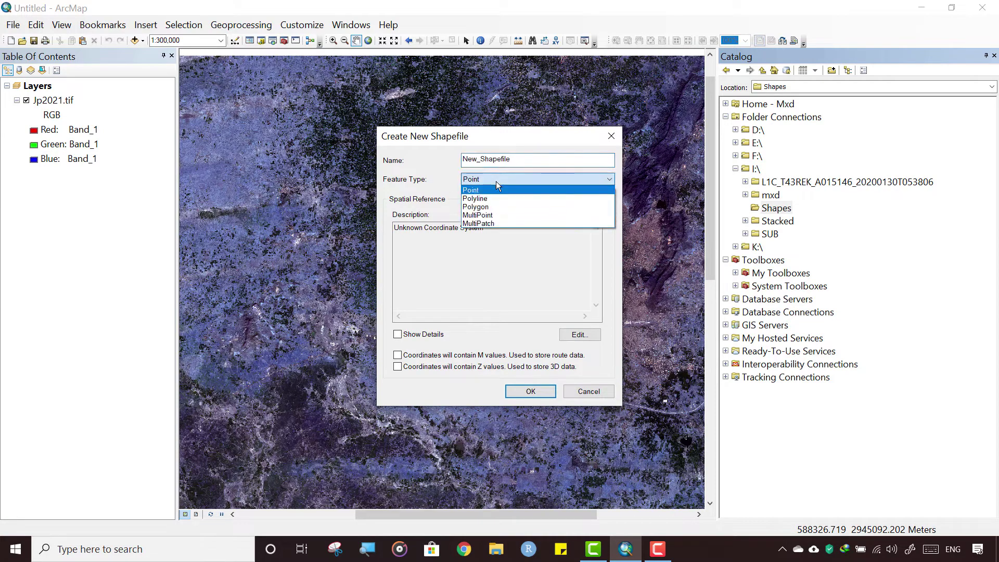
left_click(494, 208)
left_click_drag(522, 160, 456, 158)
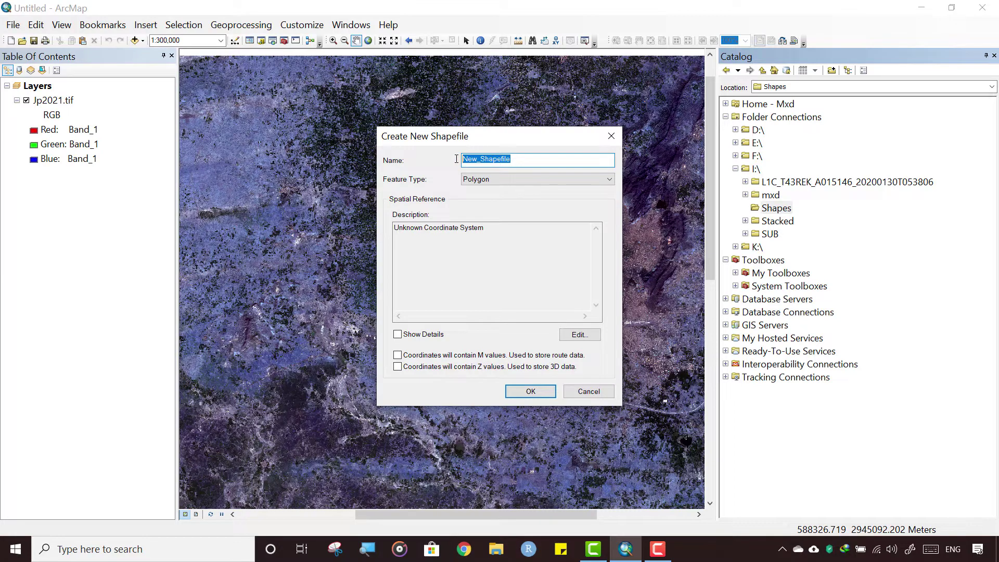
type("cut")
Step: Import WGS_1984_UTM_Zone_43N from Jp2021.tif as the spatial reference and create the cut shapefile
left_click(587, 339)
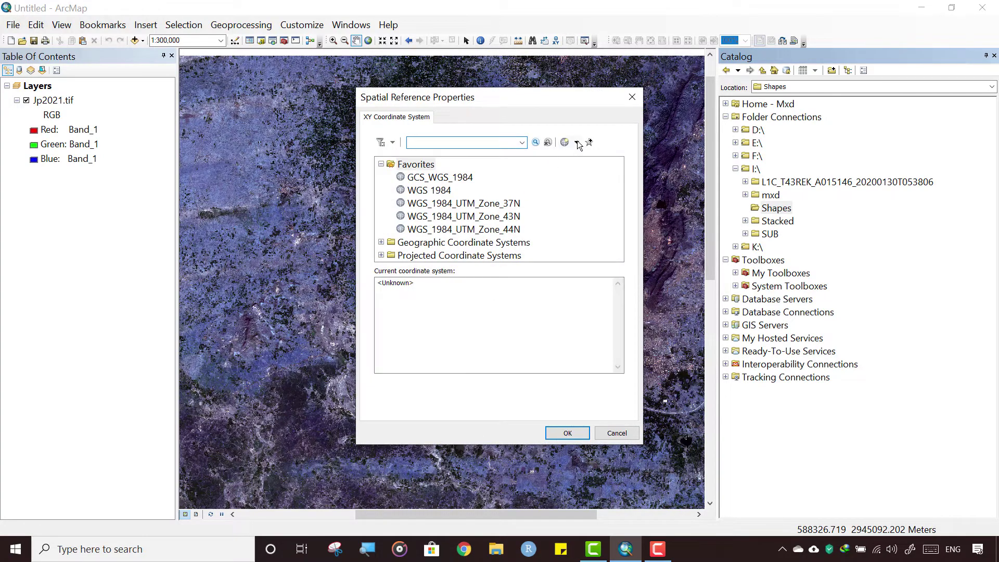
left_click(577, 143)
left_click(583, 174)
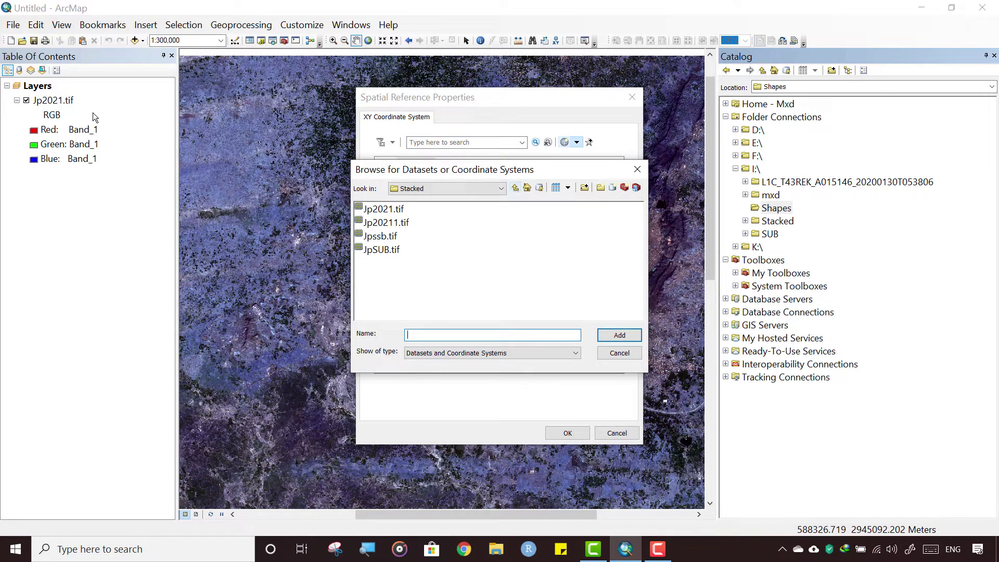
left_click(375, 209)
left_click(620, 336)
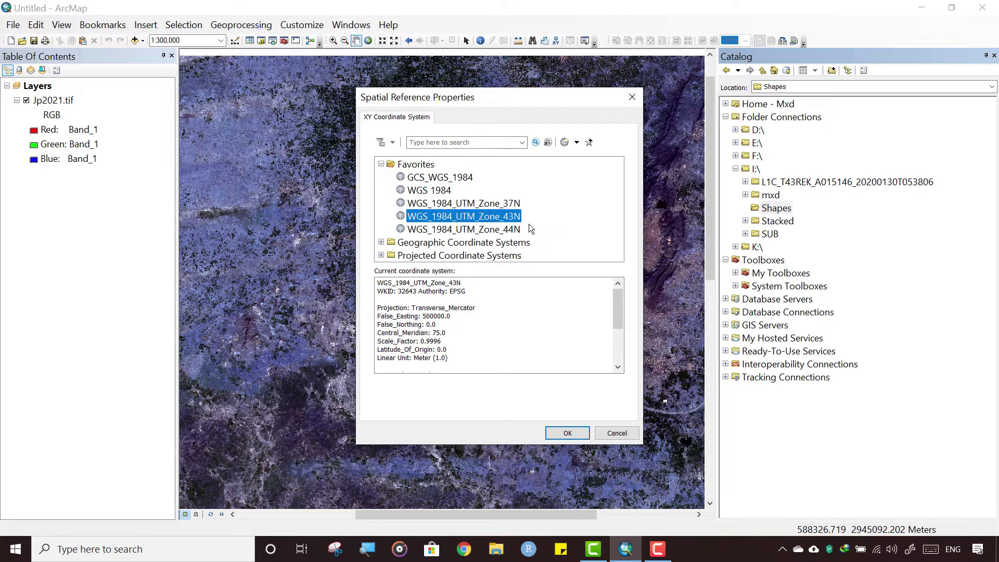
left_click(561, 433)
left_click(530, 392)
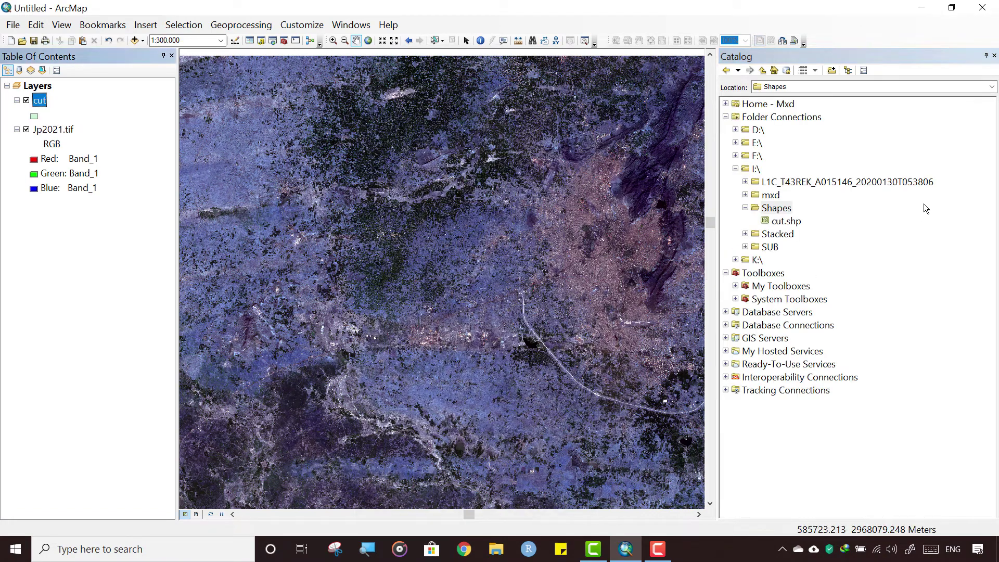
Step: Choose a Hollow symbol with a red outline of width 2 for the cut layer
left_click(993, 56)
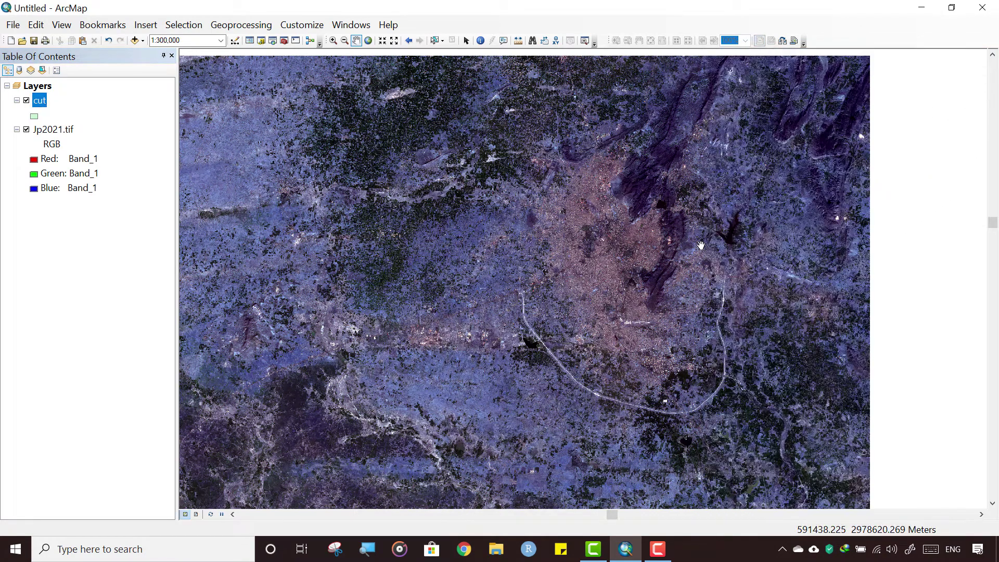
left_click_drag(640, 270, 614, 299)
scroll(605, 305, "up", 1)
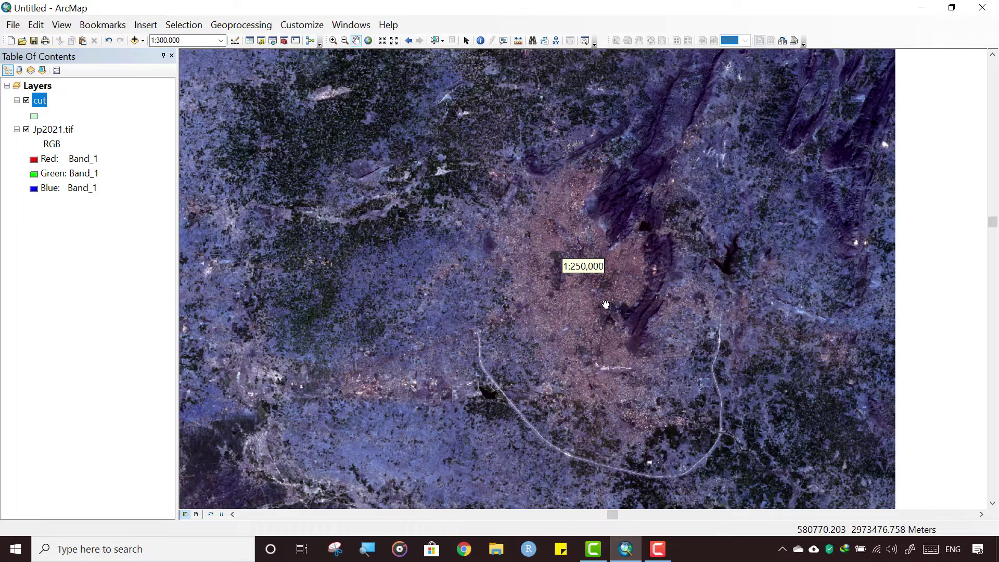
left_click(34, 117)
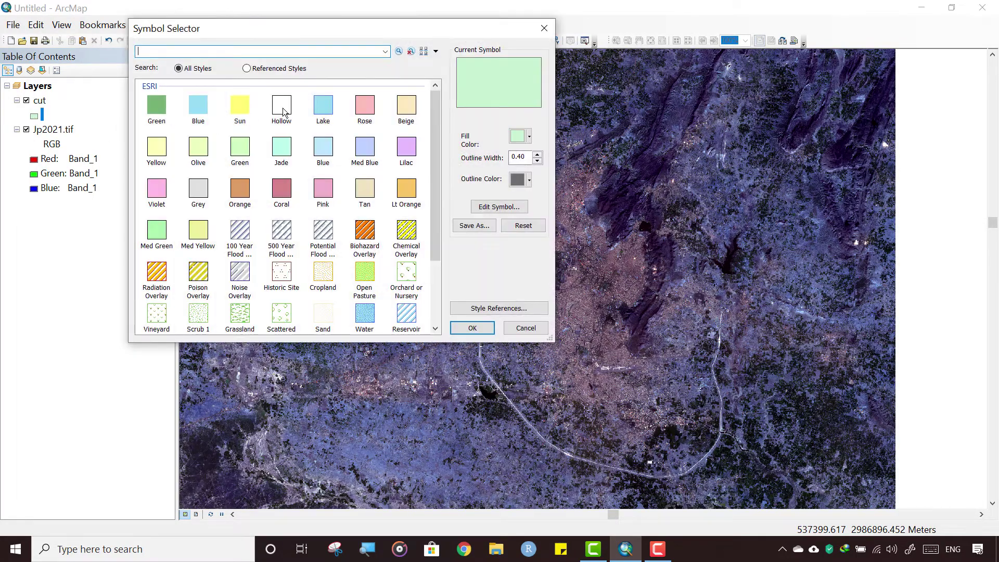
left_click(282, 110)
double_click(519, 156)
type("2")
left_click(529, 180)
left_click(433, 232)
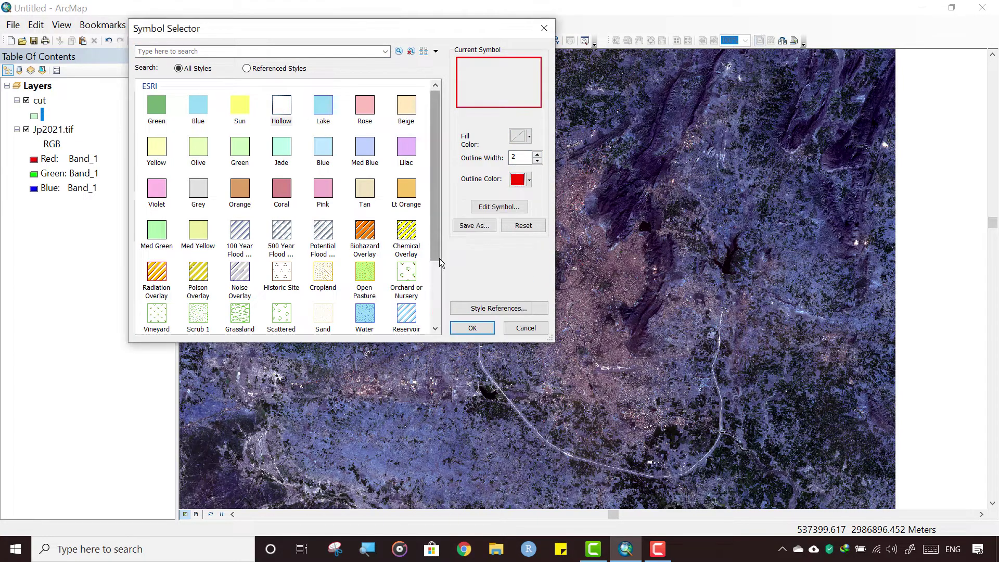
Step: Apply the red hollow symbol to cut and start editing the cut layer
left_click(471, 328)
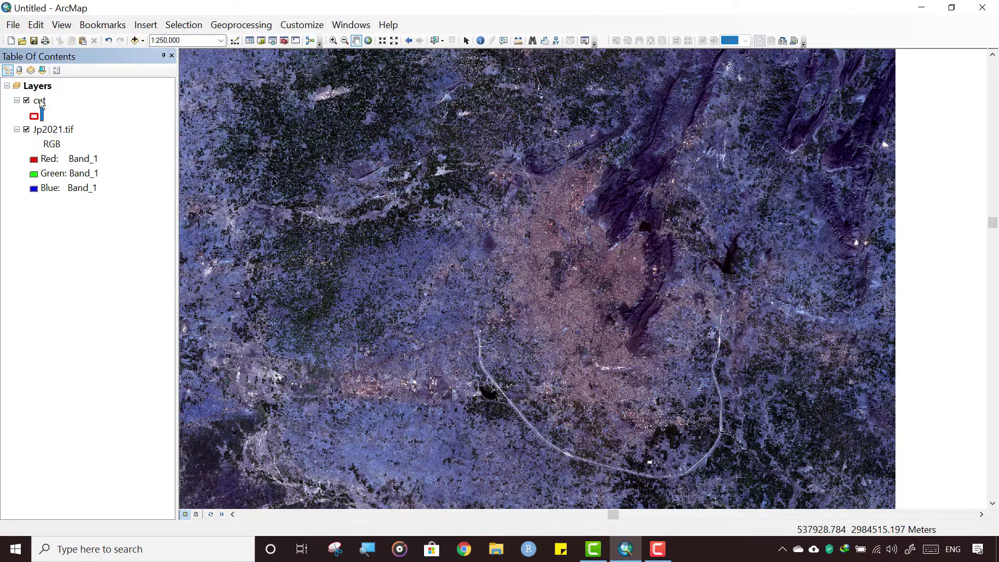
left_click(40, 101)
right_click(41, 101)
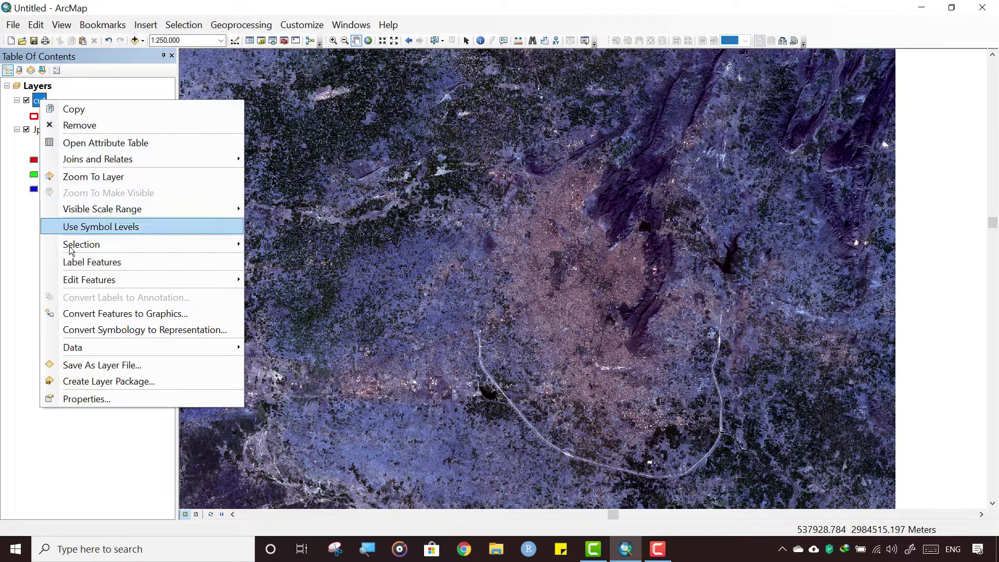
mouse_move(77, 278)
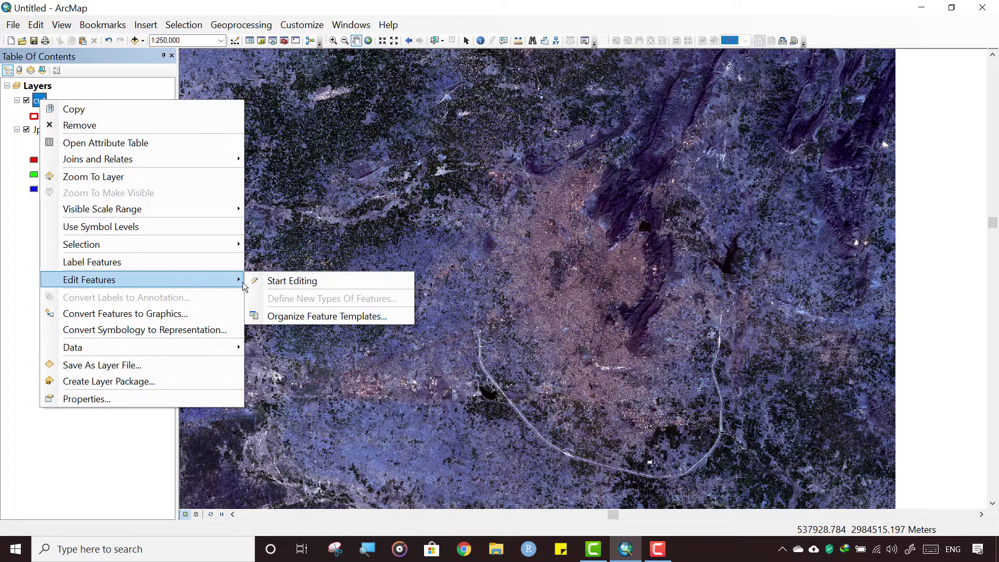
left_click(309, 281)
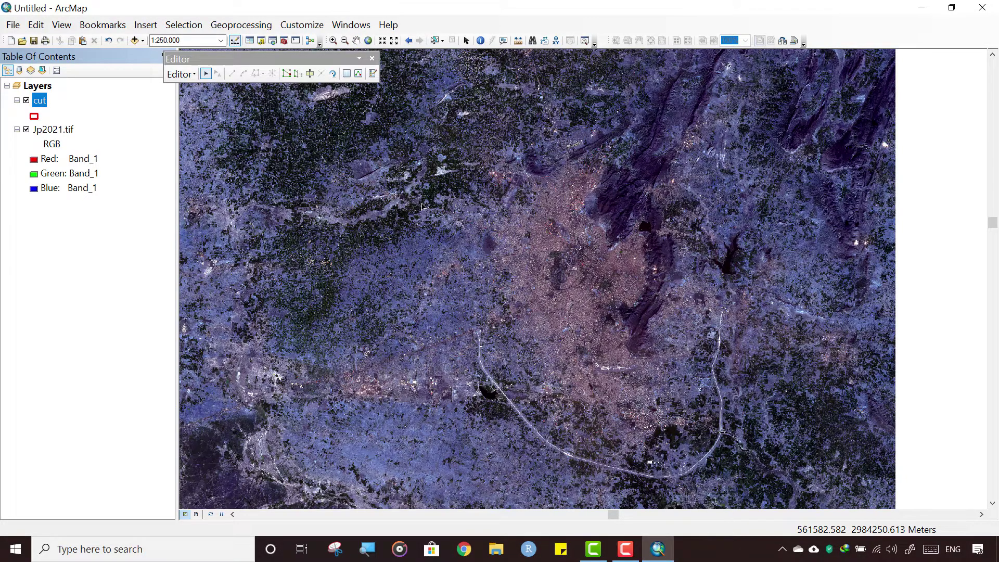
Step: Select the cut template in Create Features with Rectangle as the construction tool
left_click(372, 73)
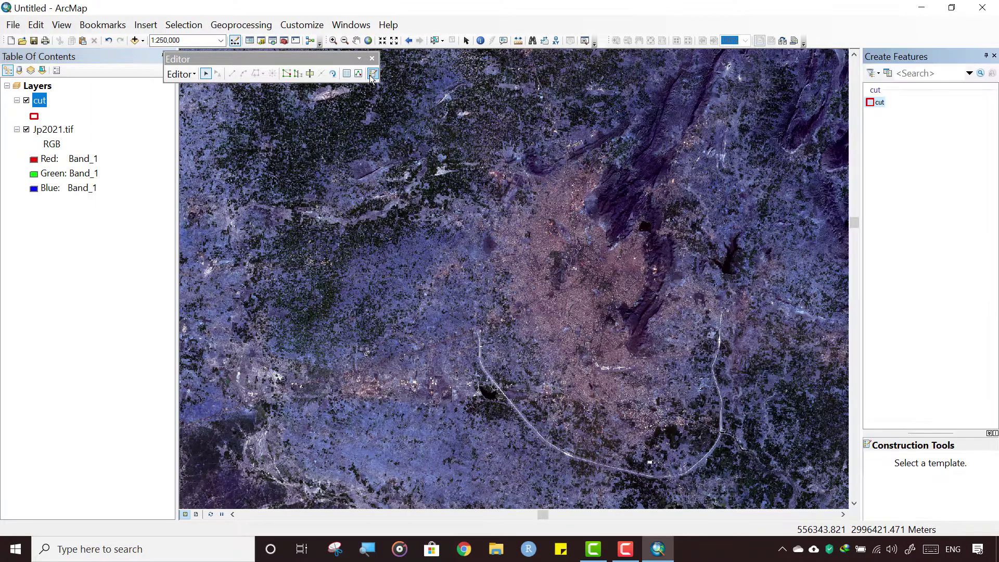
left_click(876, 104)
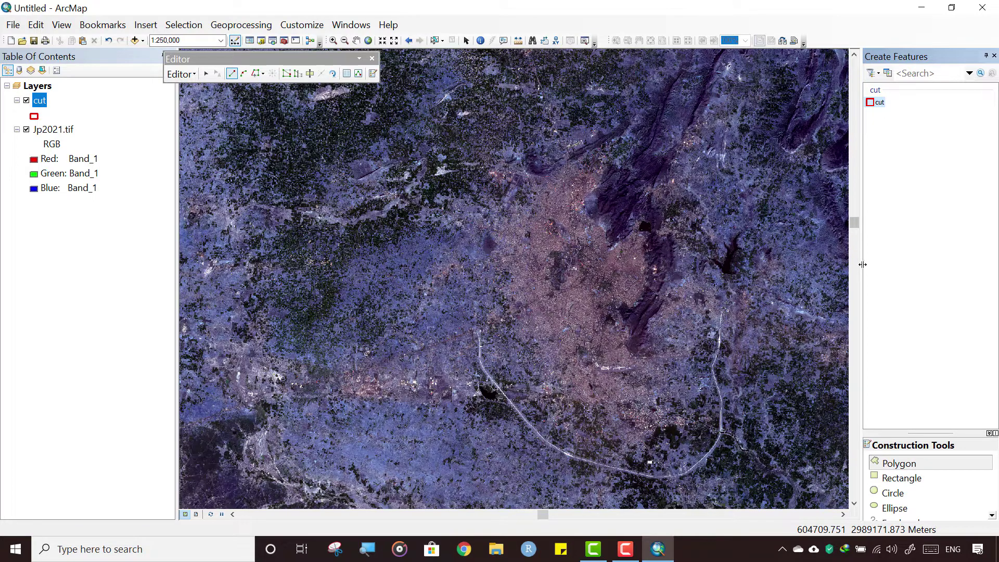
left_click_drag(861, 263, 832, 261)
left_click_drag(904, 430, 894, 275)
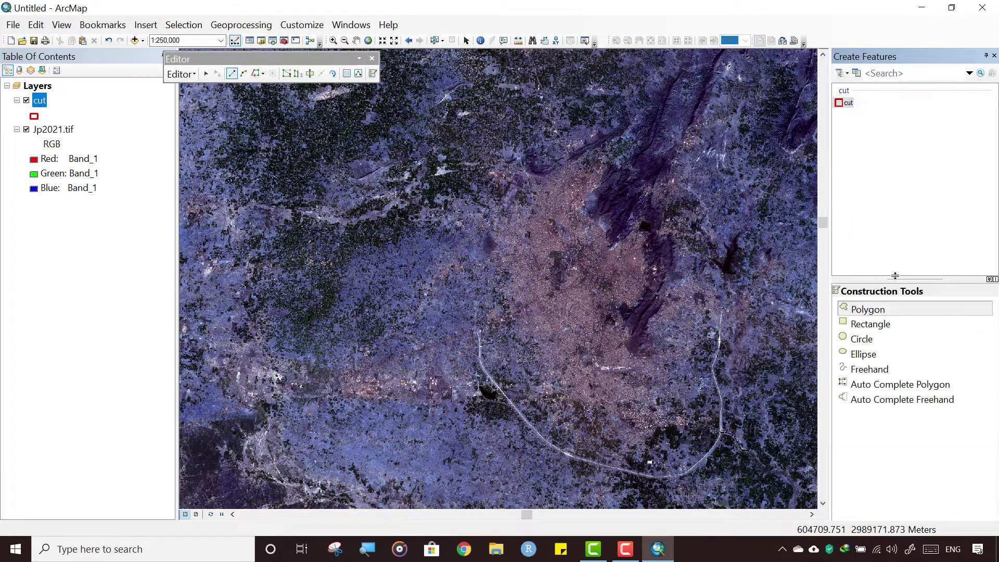
left_click(865, 327)
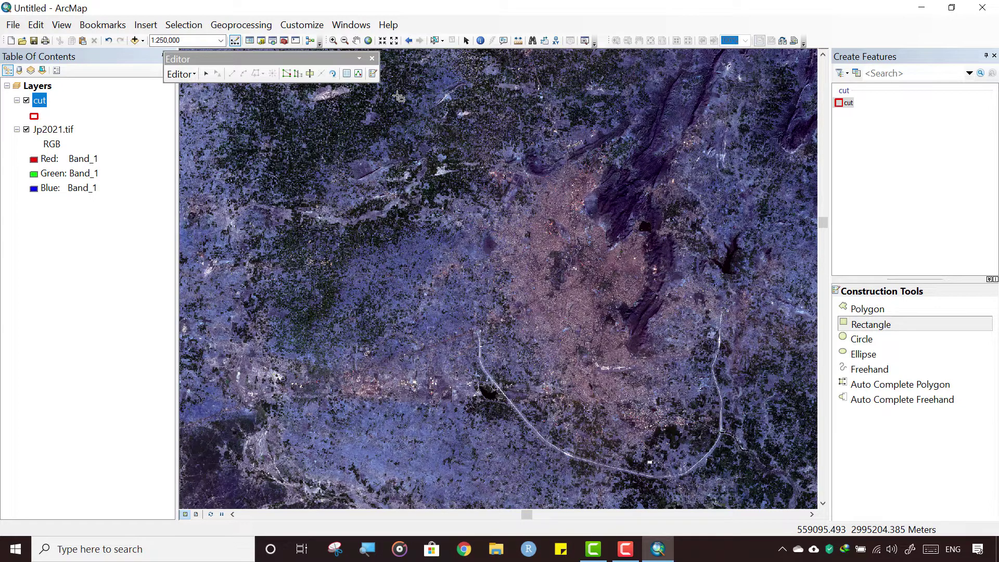
Step: Draw a rectangle at direction 270 around the built-up area, about 41.2 by 36.6 km
left_click(398, 96)
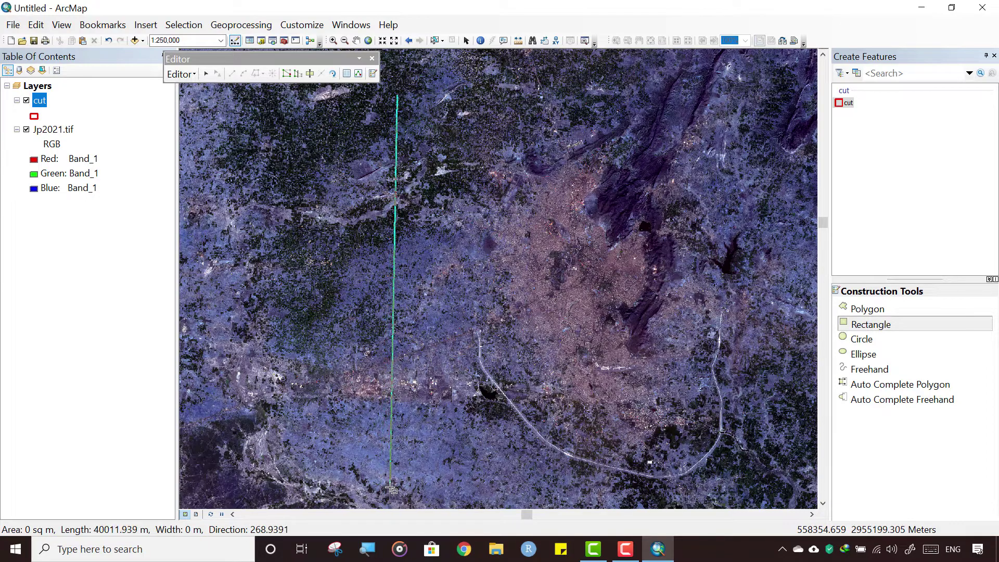
right_click(391, 485)
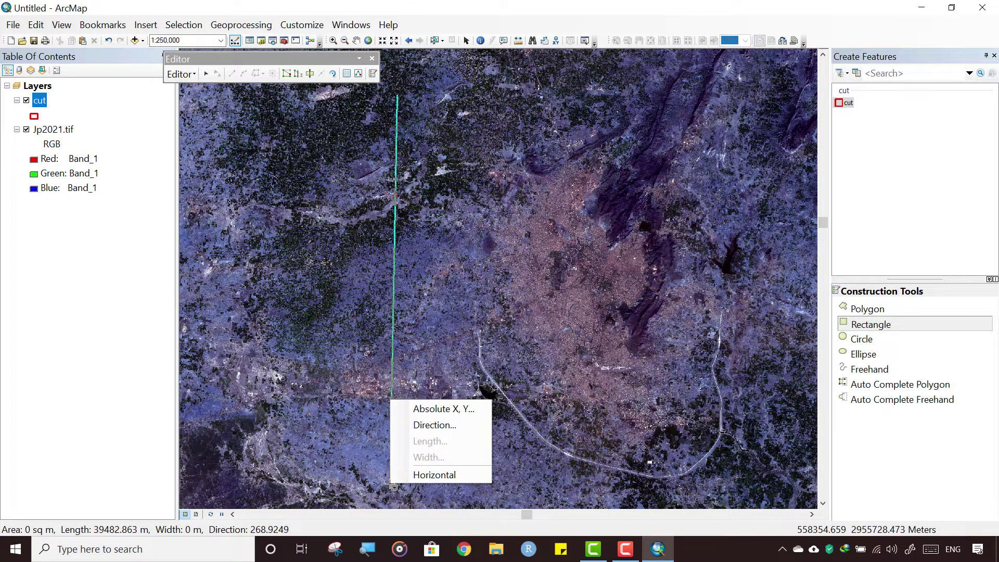
left_click(428, 426)
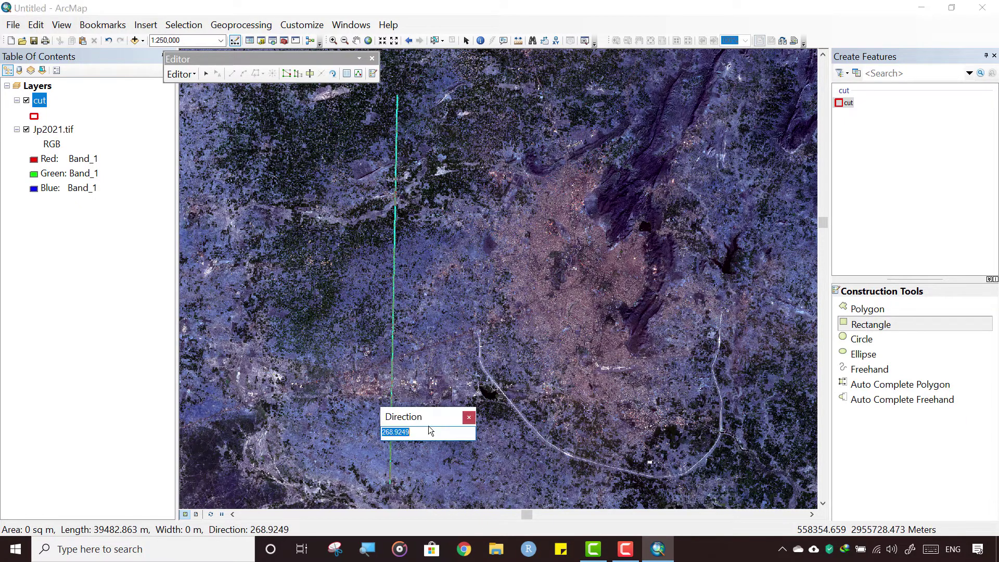
type("270")
key("Return")
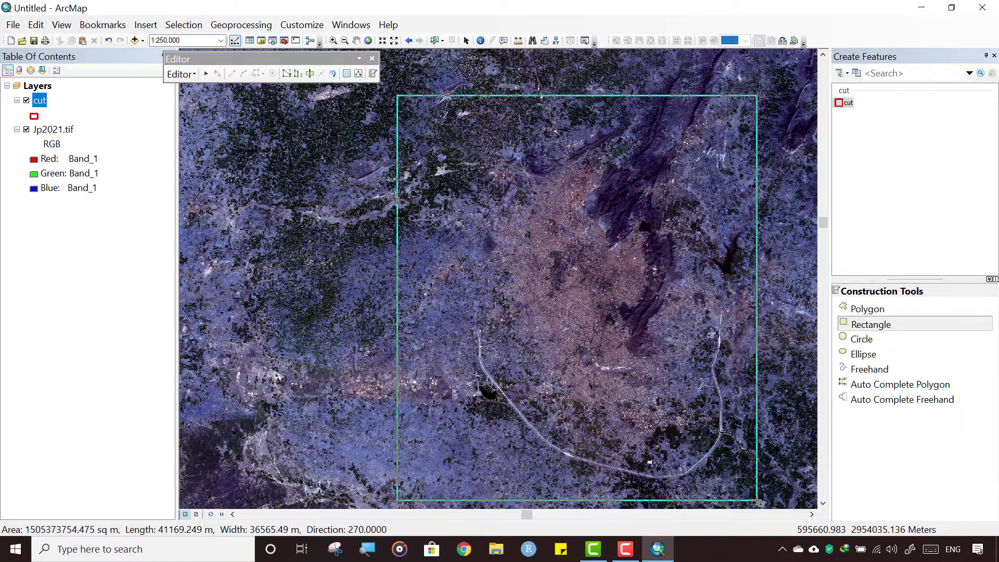
left_click(758, 502)
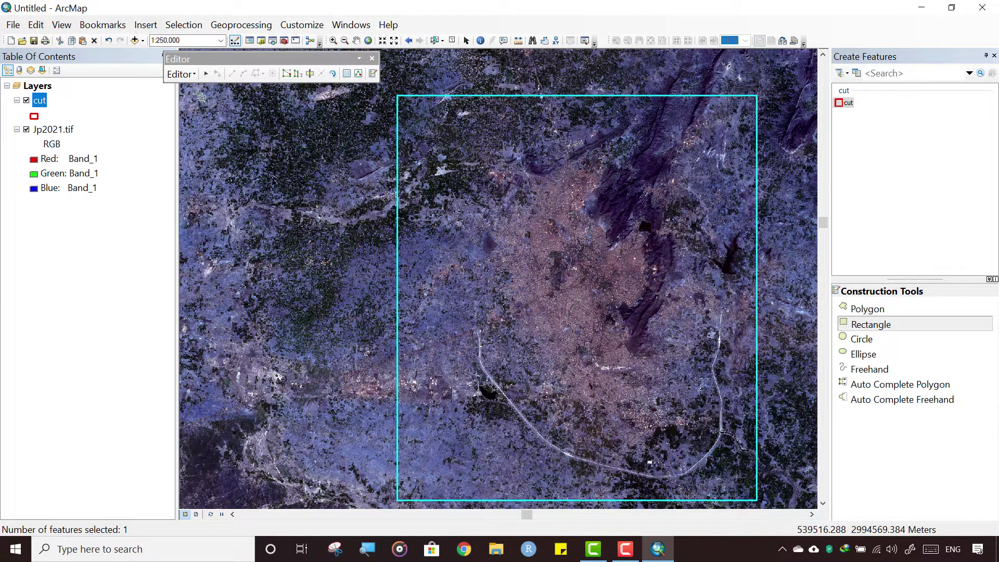
Step: Save the rectangle edits and stop editing the cut layer
left_click(183, 75)
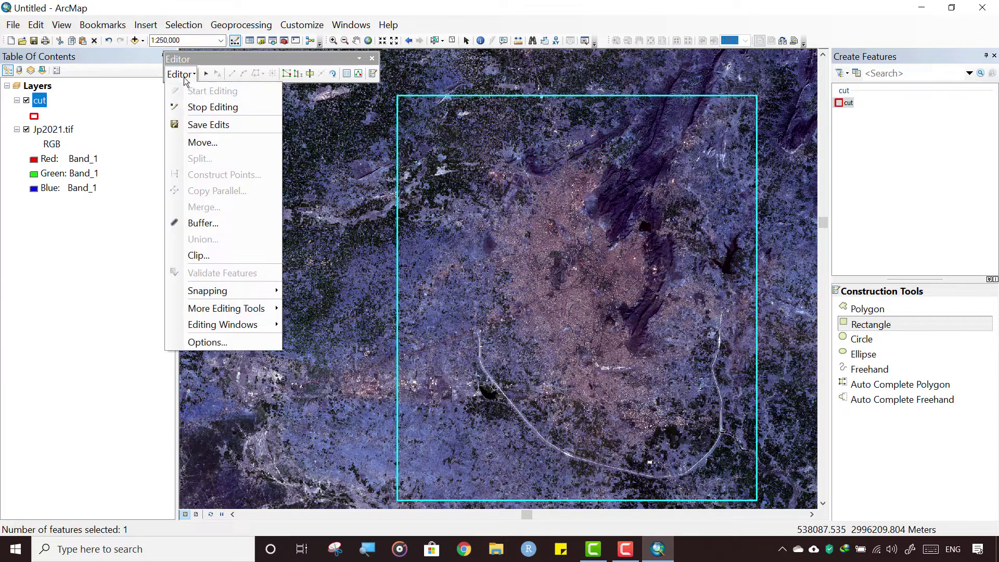
left_click(196, 125)
left_click(181, 74)
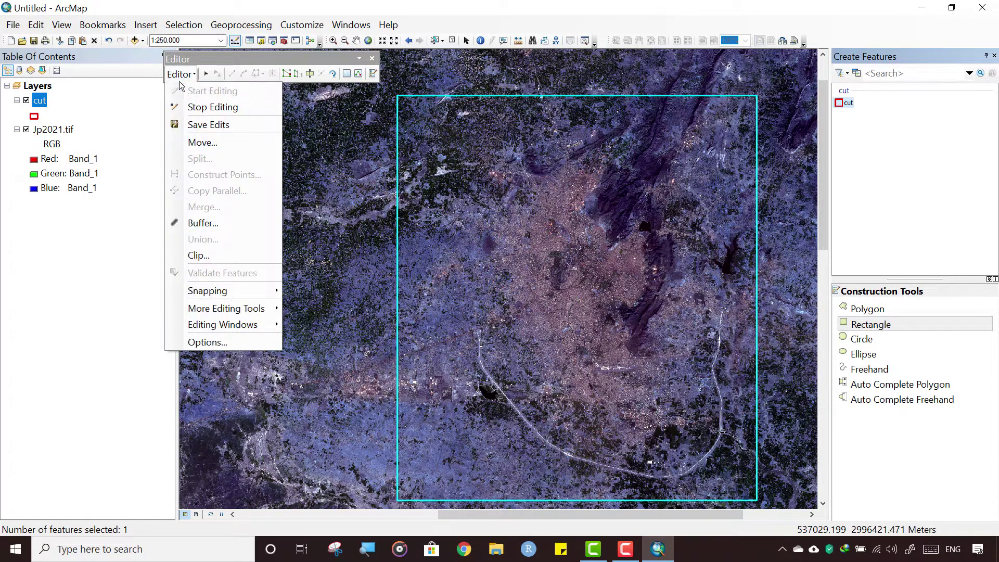
left_click(190, 109)
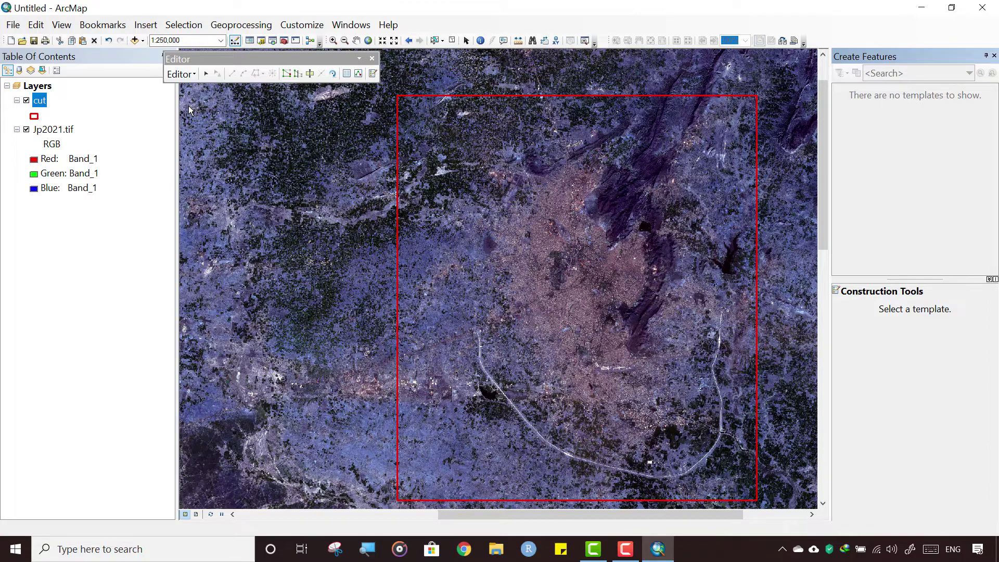
Step: Close the Editor toolbar and Create Features panel, then pan the image up and right
left_click(371, 58)
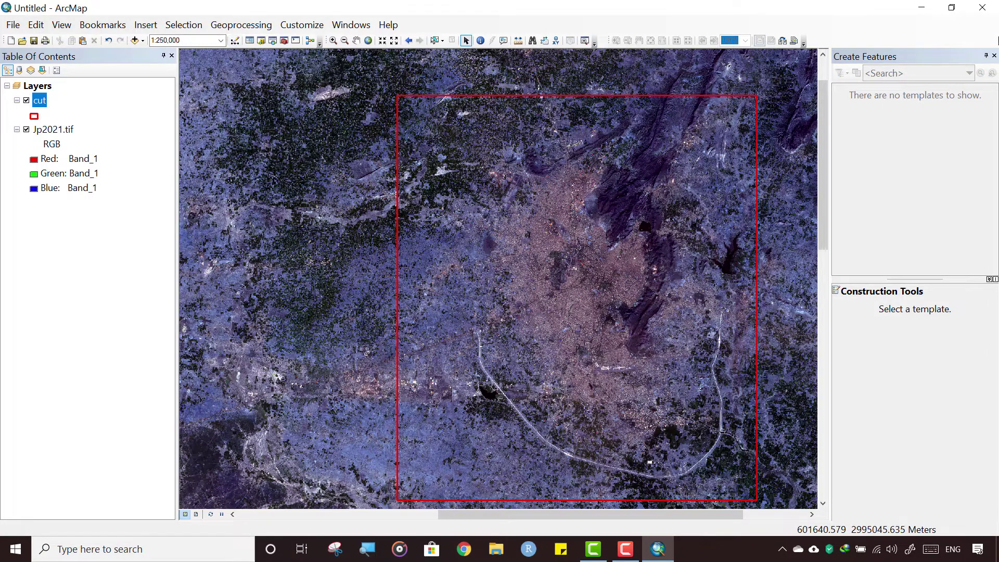
left_click(994, 55)
scroll(797, 251, "up", 2)
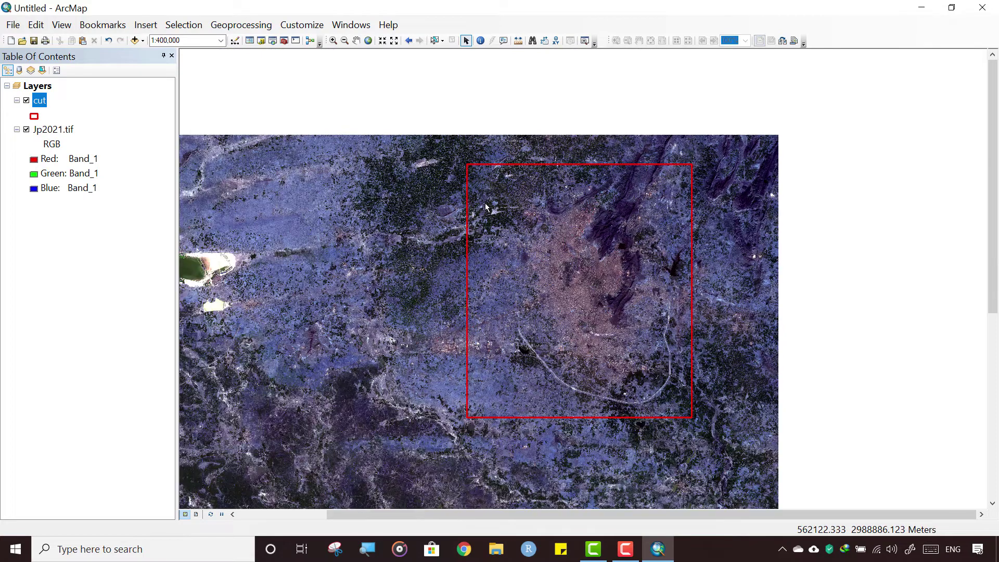
left_click(356, 41)
left_click_drag(312, 218, 326, 151)
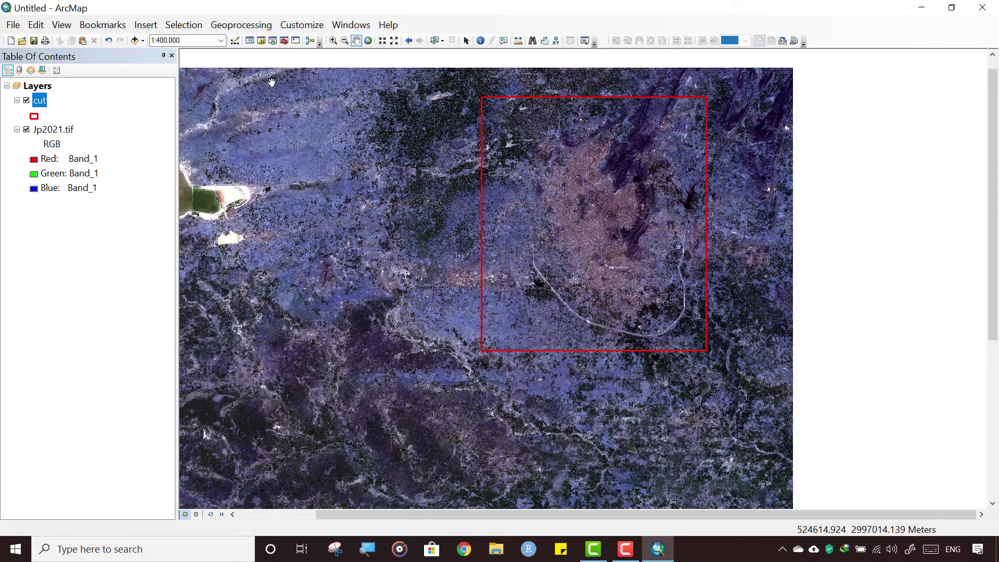
Step: Open ArcToolbox and select Extract by Mask under Spatial Analyst Tools > Extraction
left_click(283, 41)
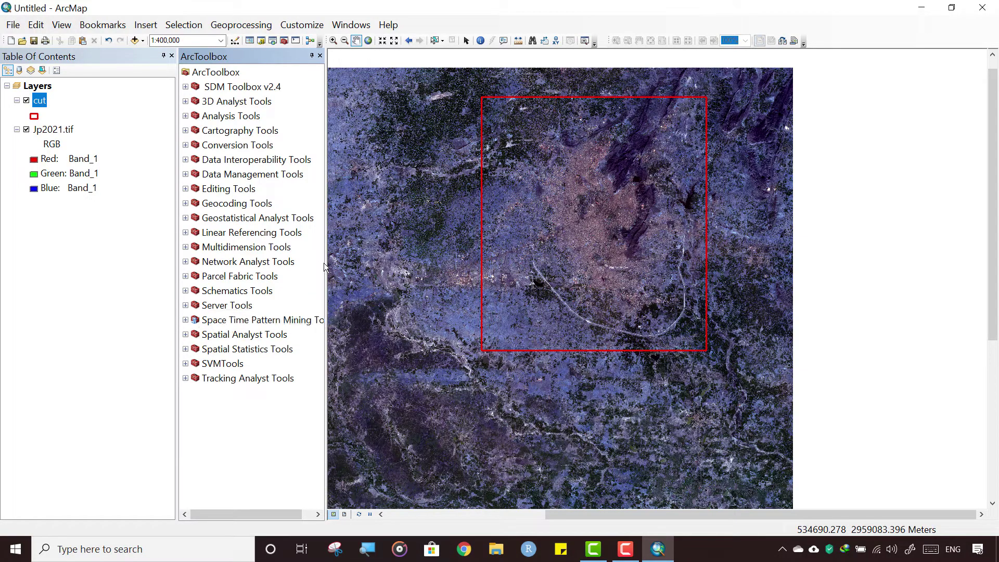
left_click_drag(326, 263, 367, 263)
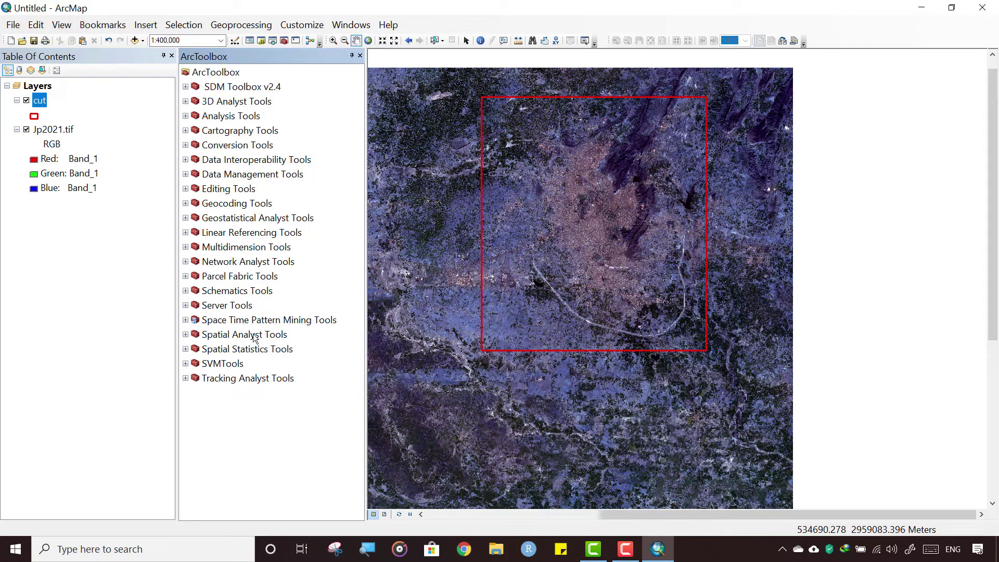
left_click(185, 334)
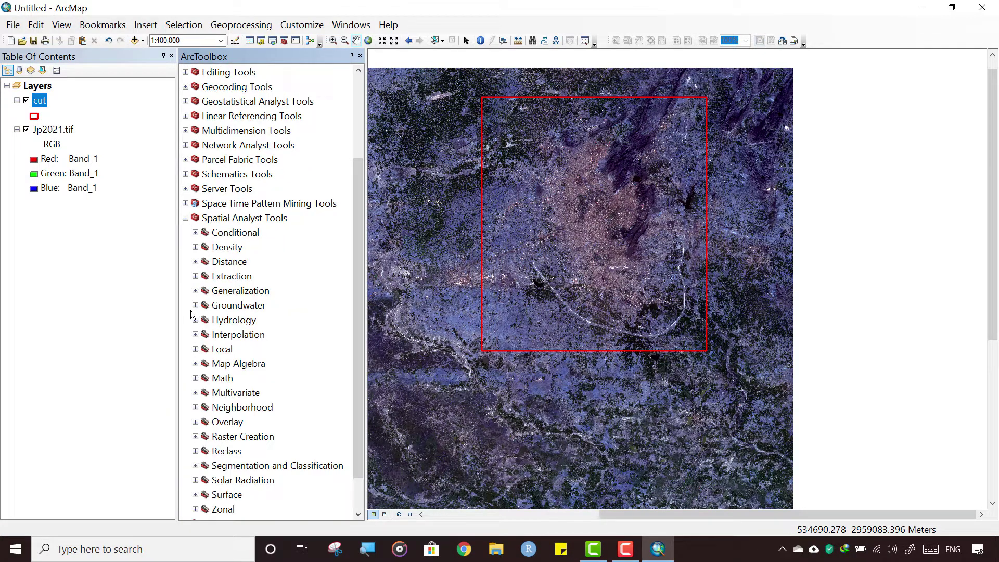
left_click(195, 276)
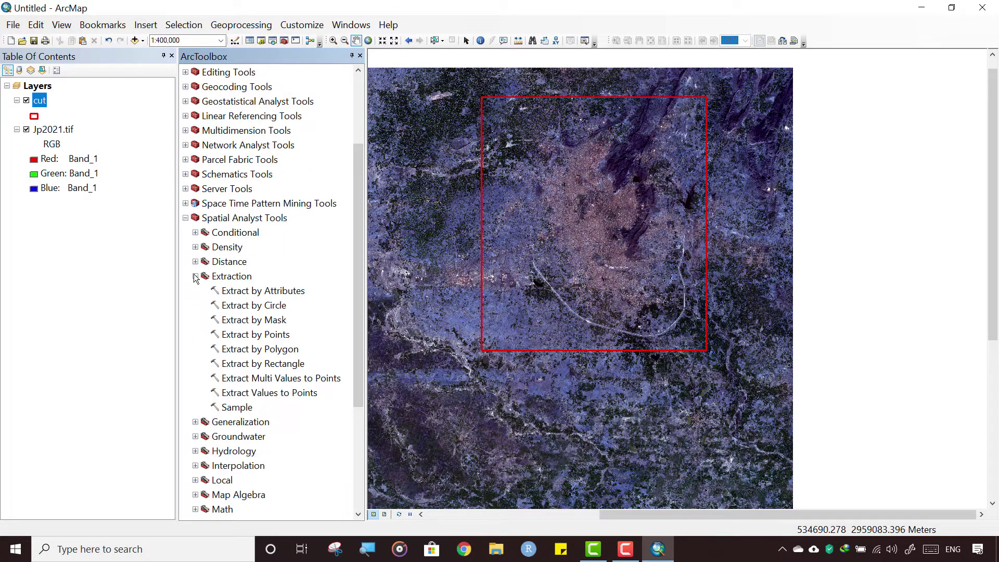
left_click(270, 321)
Step: Set Extract by Mask input to Jp2021.tif, mask to cut, output to I:\SUB\jpsub.tif
double_click(268, 320)
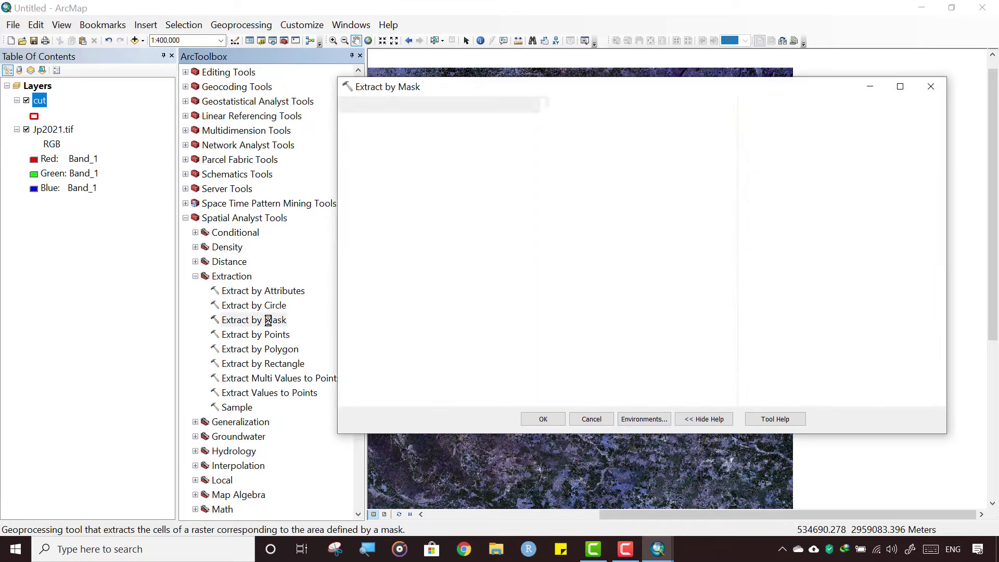
left_click(694, 122)
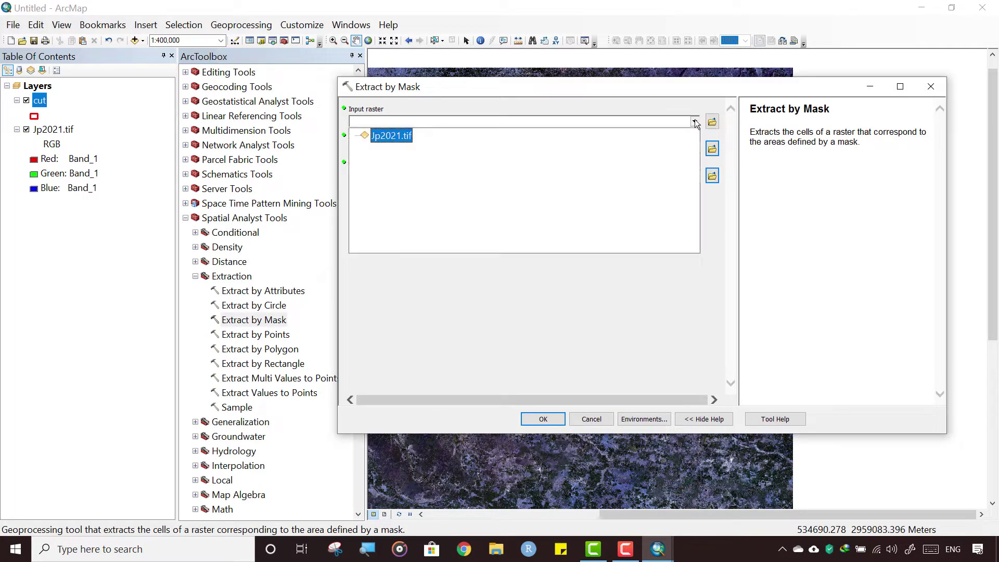
left_click(384, 137)
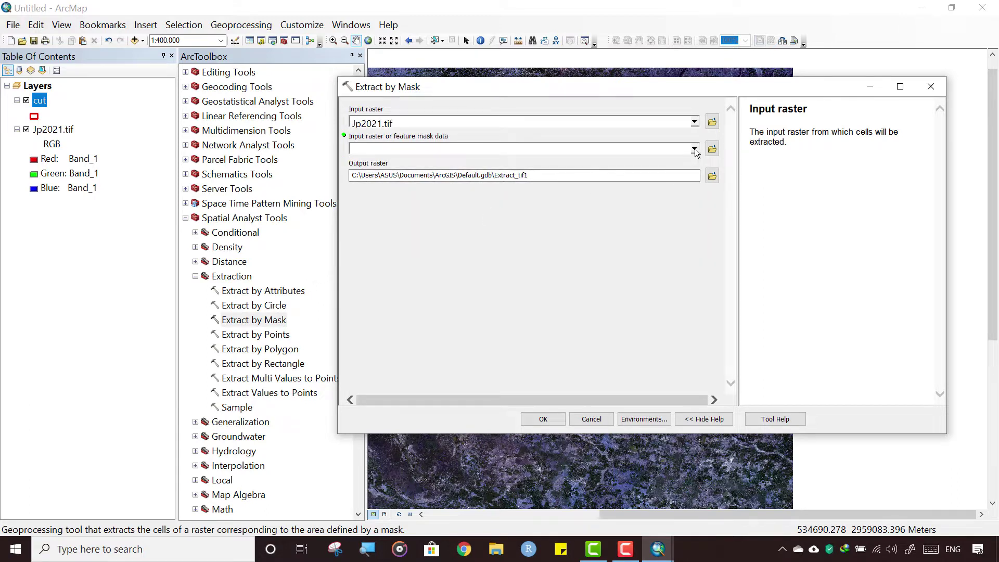
left_click(694, 150)
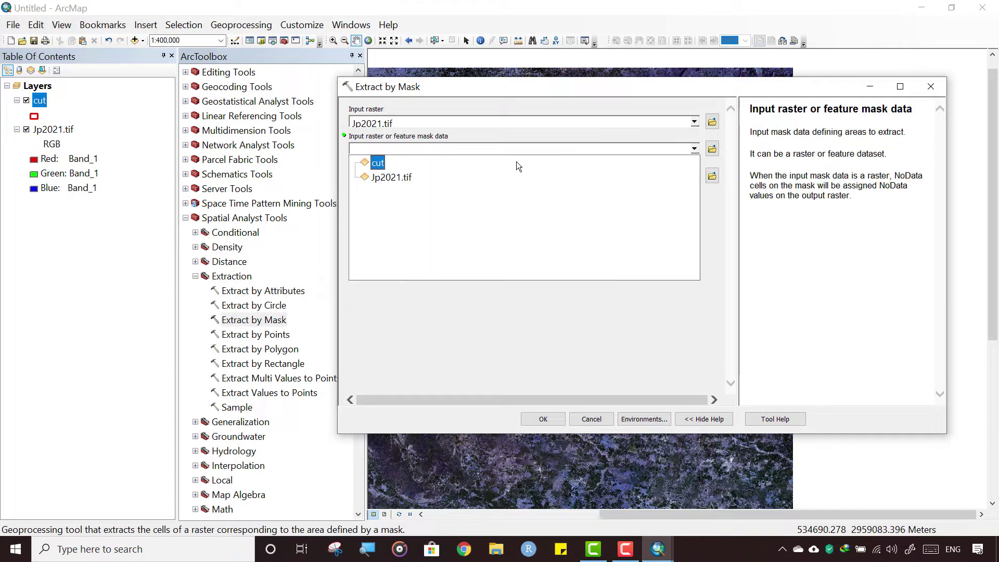
left_click(379, 164)
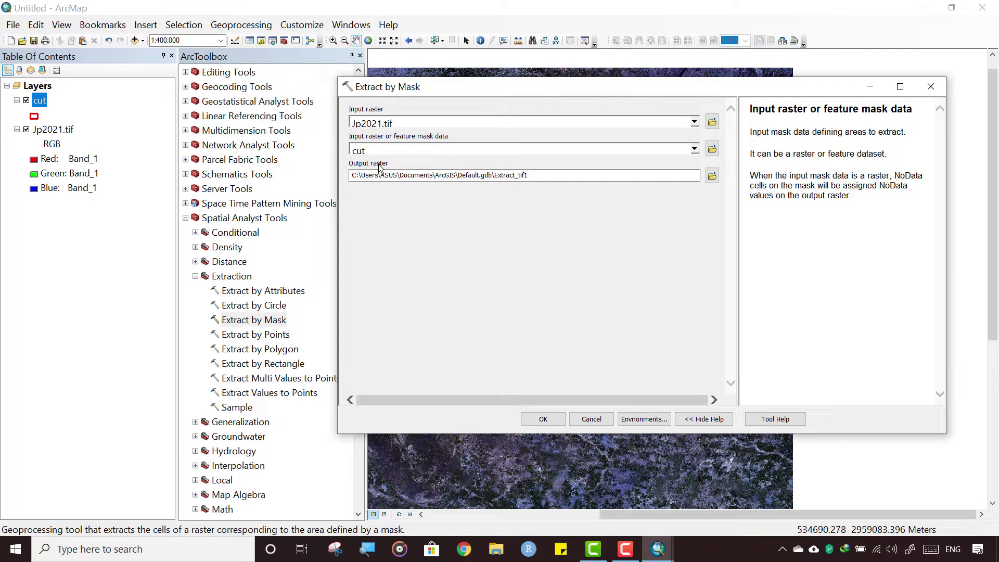
left_click(712, 176)
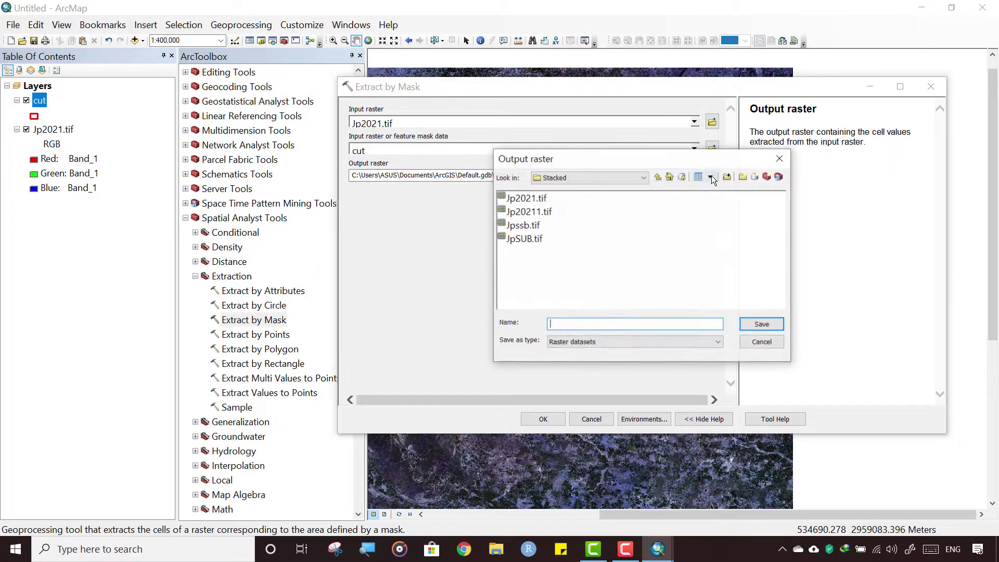
left_click(657, 176)
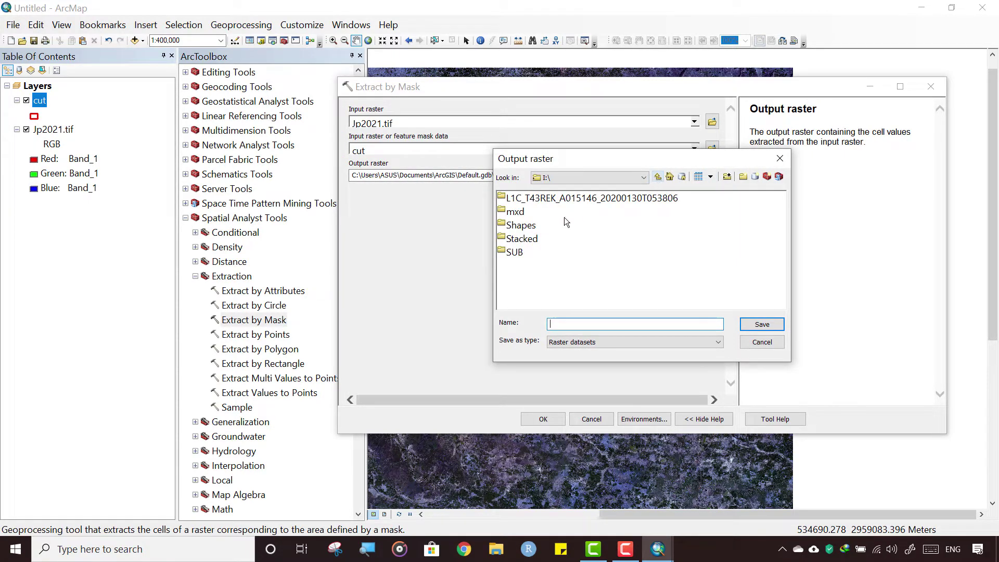
double_click(514, 252)
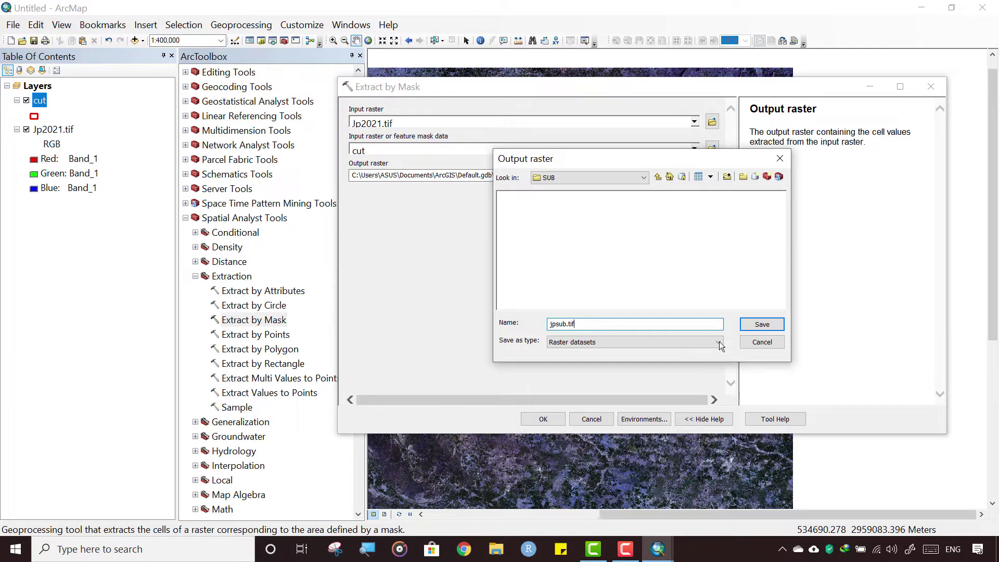
left_click(761, 325)
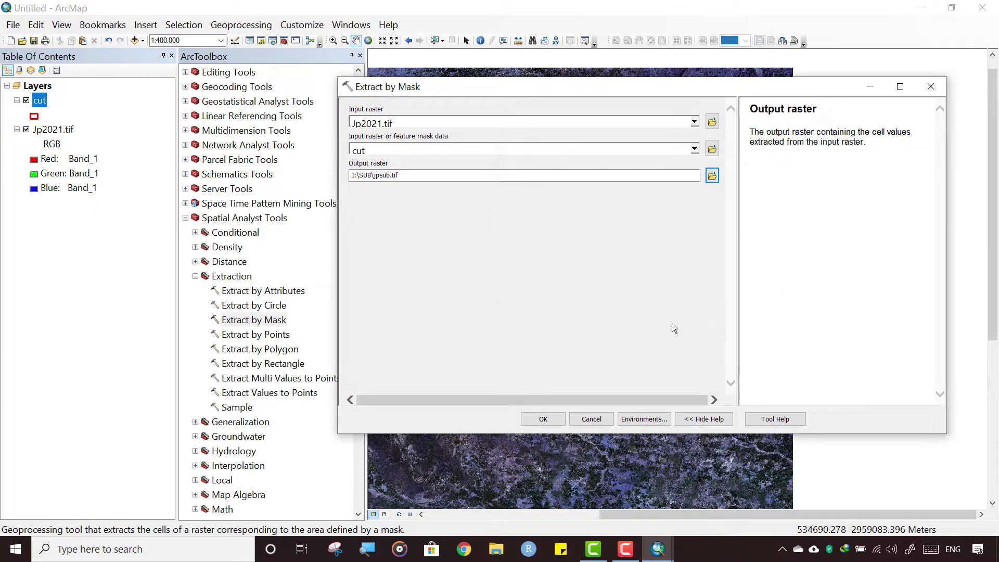
Step: Run Extract by Mask to produce jpsub.tif and switch off Jp2021.tif
left_click(542, 420)
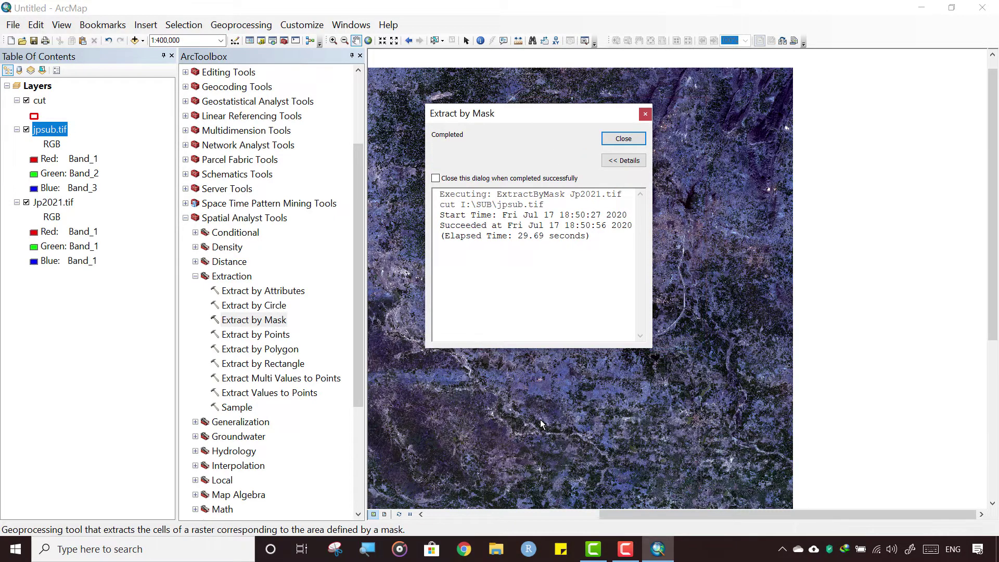
left_click(623, 138)
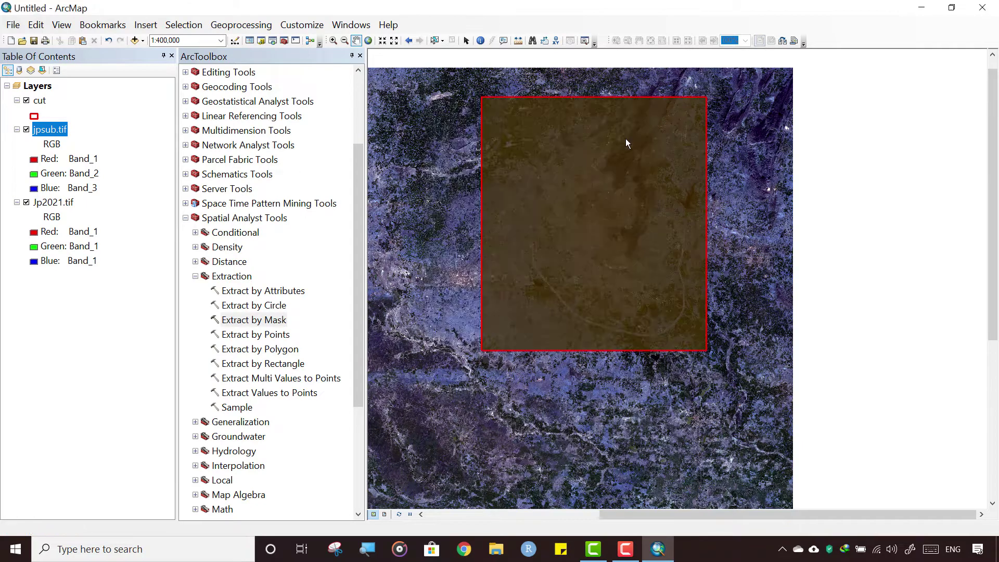
left_click(26, 204)
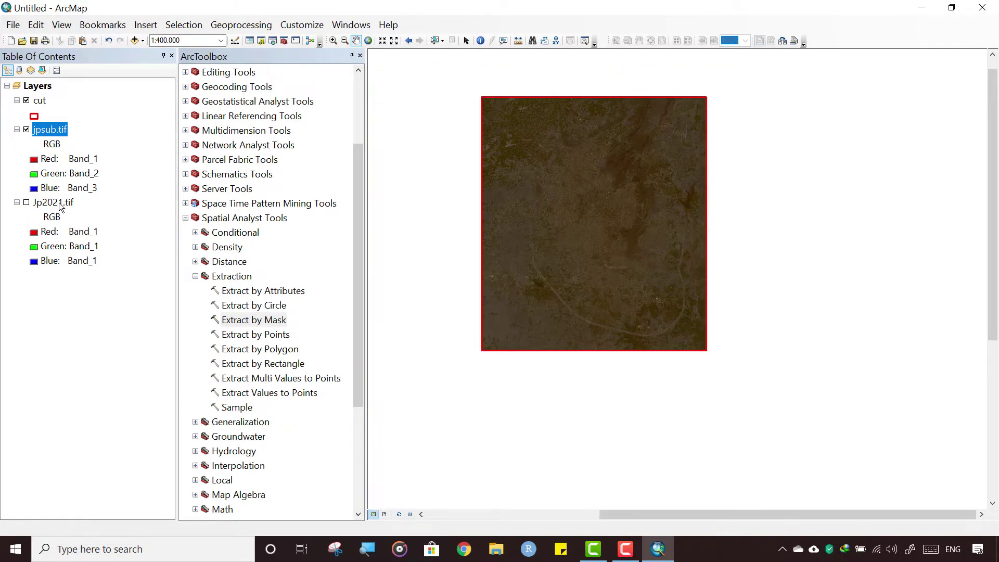
Step: Remove the Jp2021.tif and cut layers from the map and close ArcToolbox
right_click(60, 203)
left_click(99, 227)
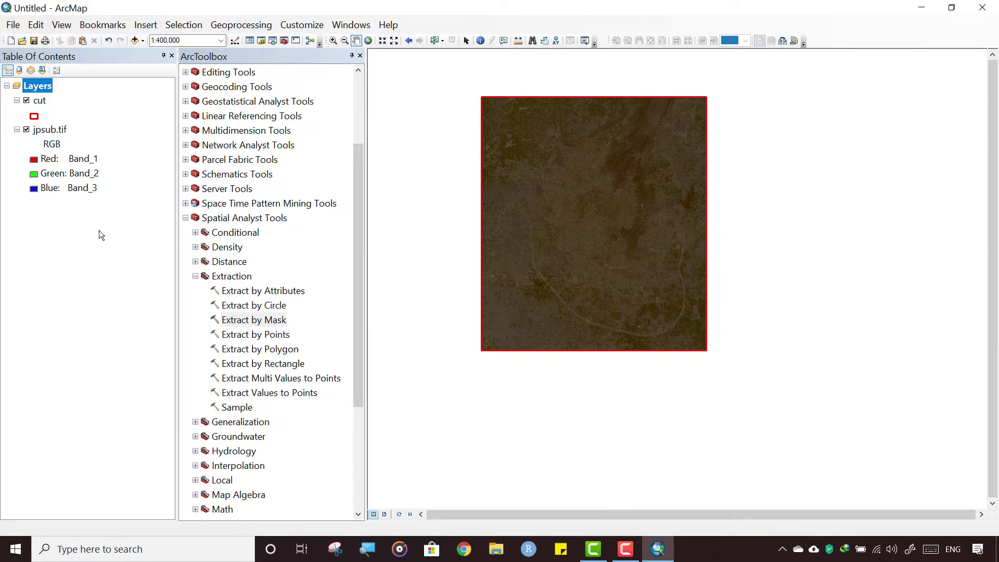
right_click(39, 100)
left_click(68, 130)
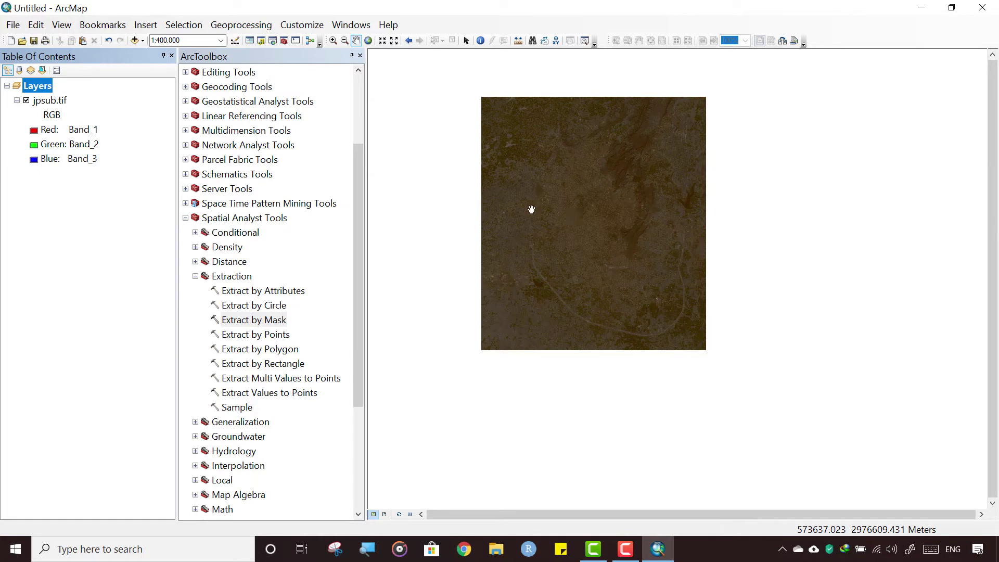
left_click(360, 56)
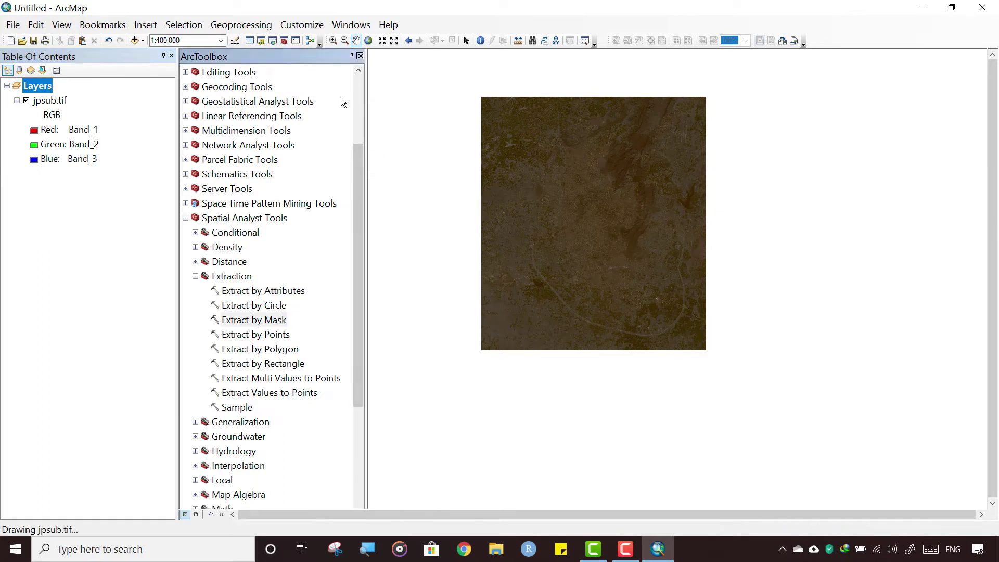
Step: Assign Band_4 to red, Band_3 to green and Band_2 to blue for jpsub.tif
scroll(598, 209, "up", 1)
scroll(598, 209, "up", 1)
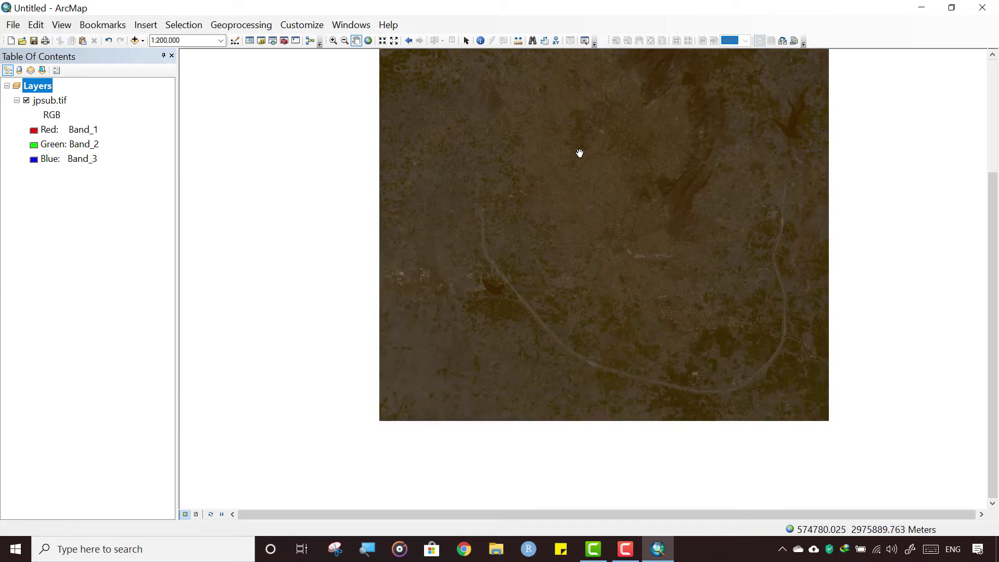
left_click_drag(575, 139, 427, 265)
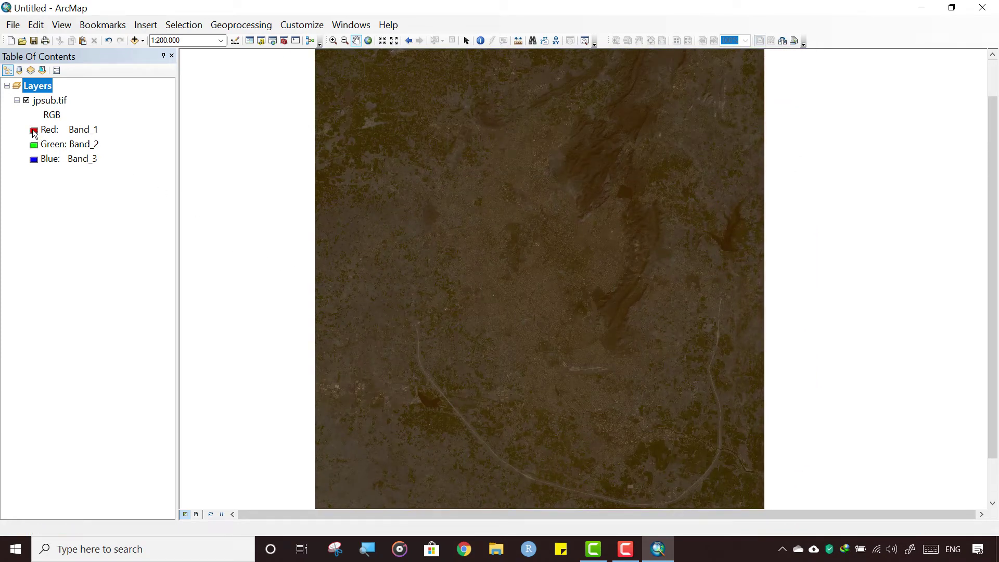
left_click(34, 130)
left_click(54, 198)
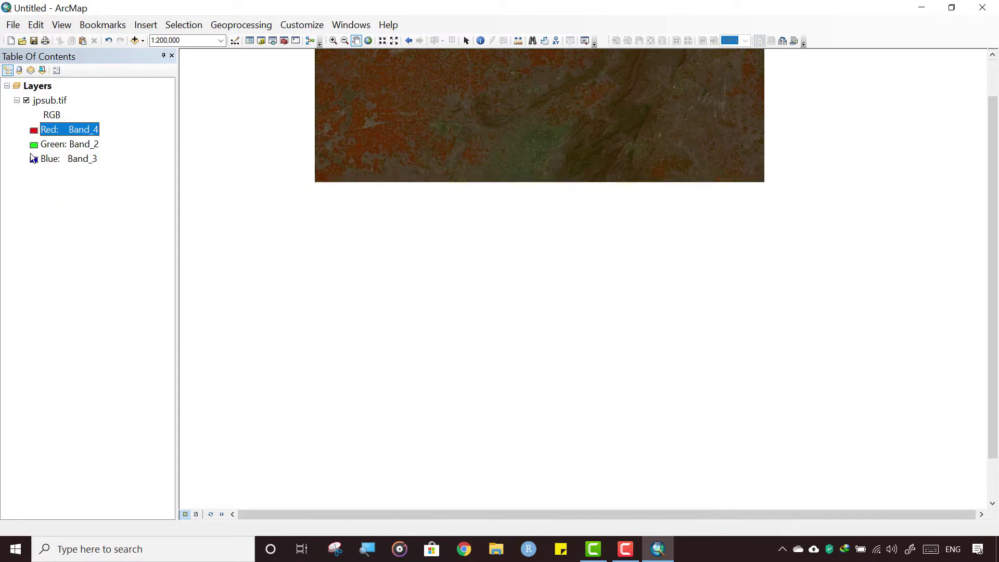
left_click(33, 145)
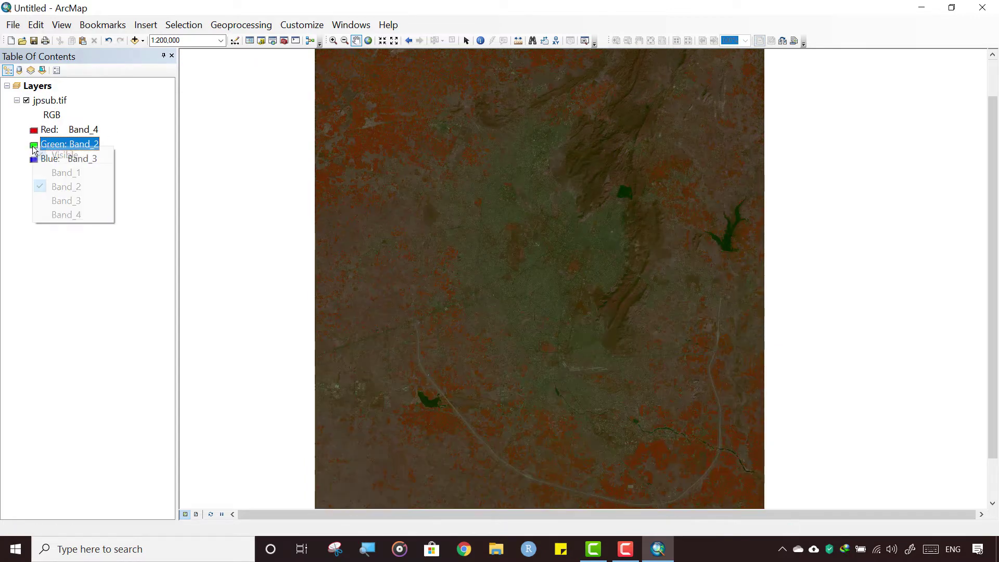
left_click(54, 199)
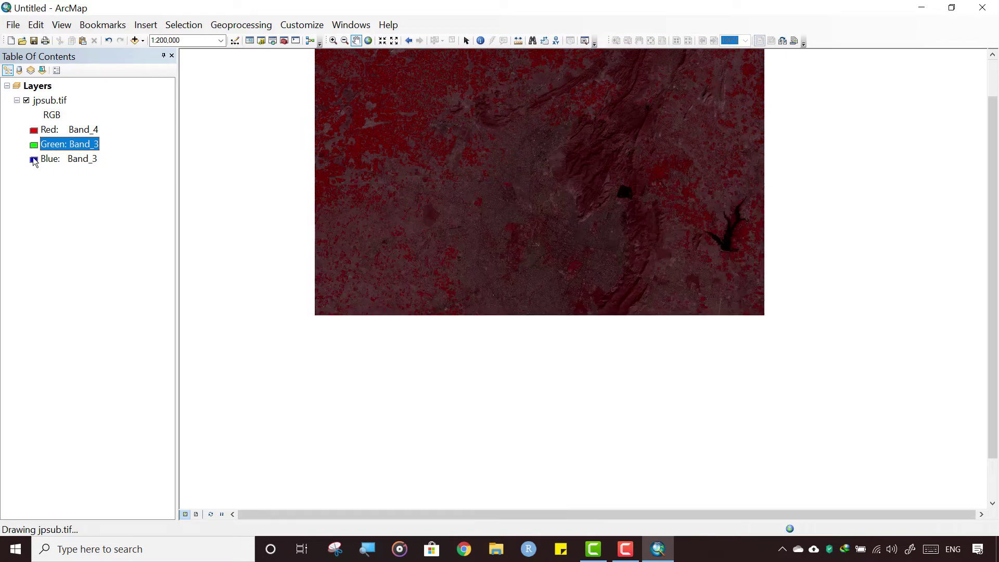
left_click(34, 159)
left_click(53, 196)
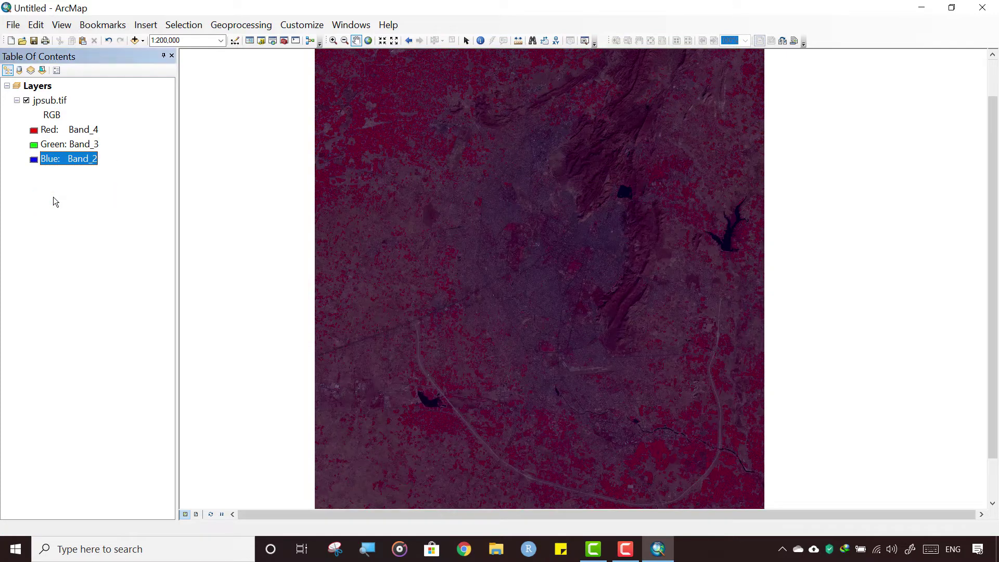
left_click_drag(502, 163, 486, 249)
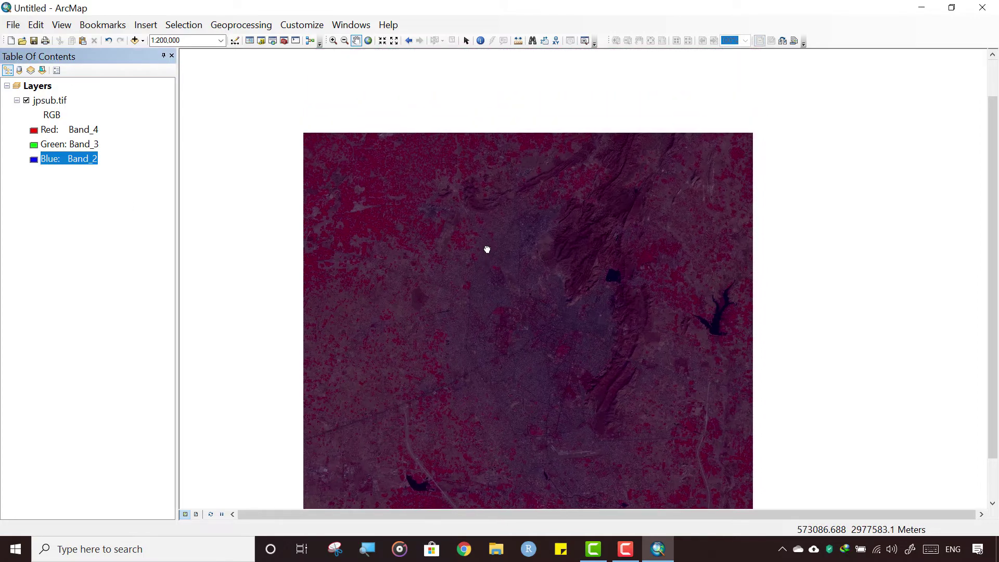
Step: In jpsub.tif's Layer Properties, estimate the histogram and switch the stretch to Standard Deviations (n 2.5)
right_click(59, 101)
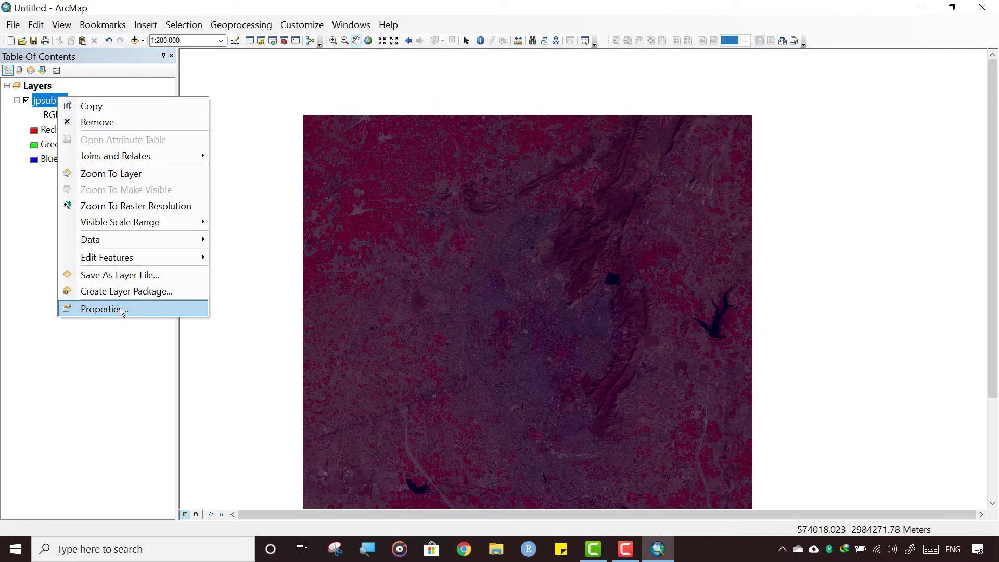
left_click(121, 310)
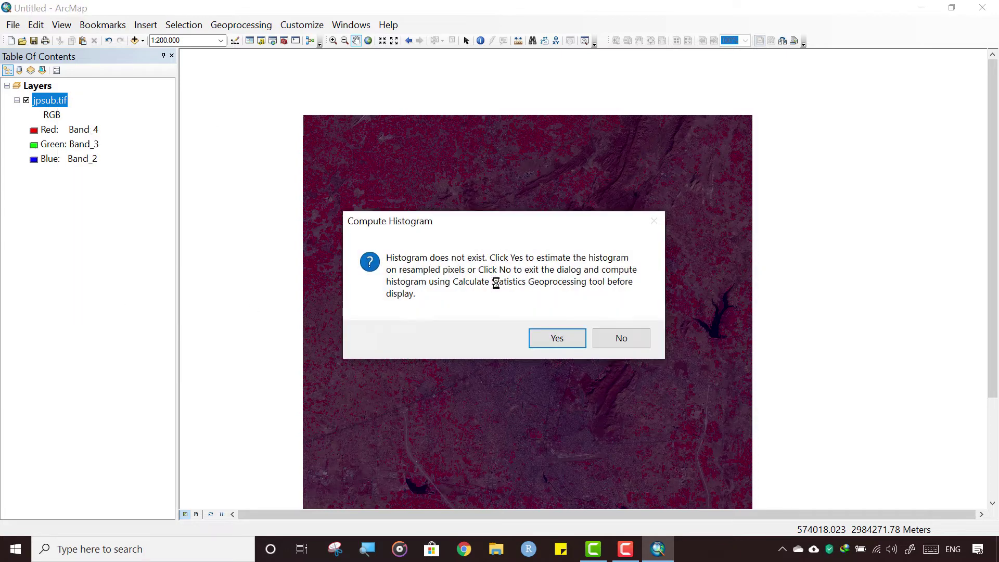
left_click(565, 340)
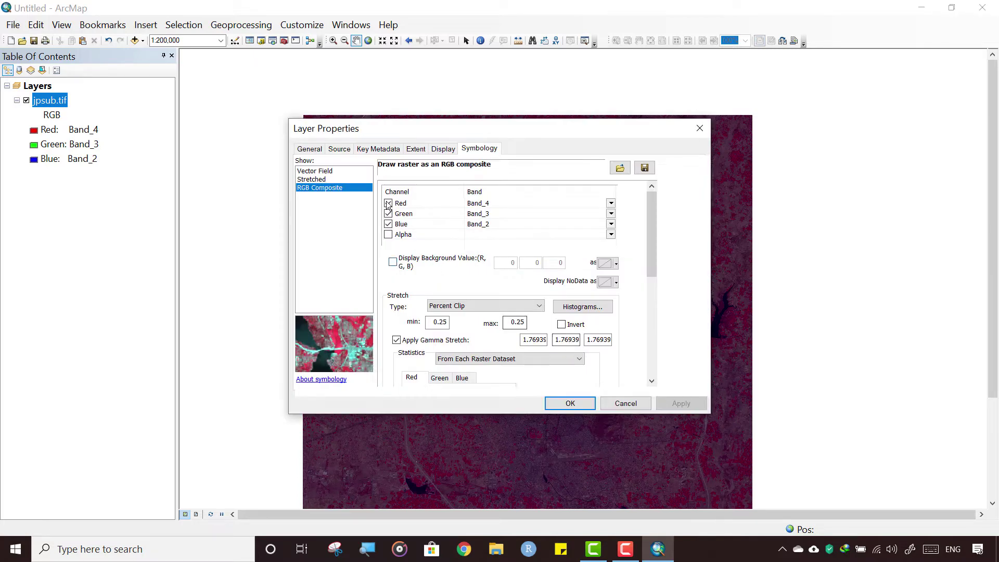
left_click_drag(451, 130, 480, 54)
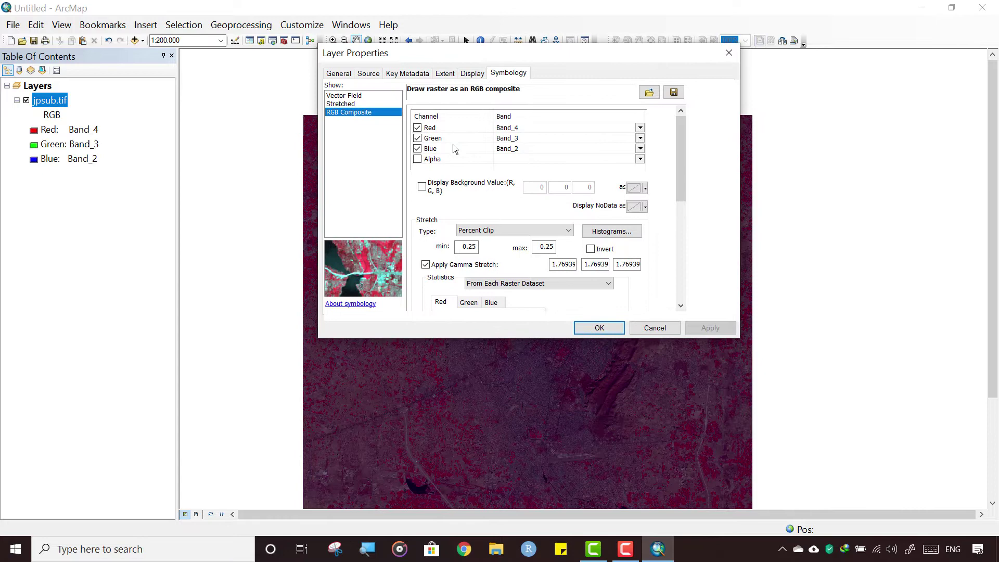
left_click(507, 233)
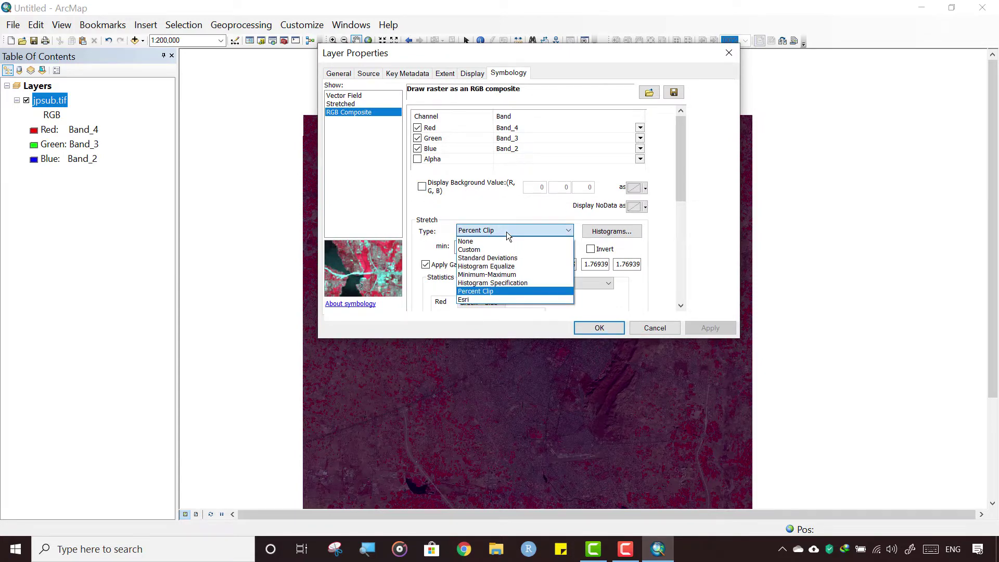
left_click(496, 257)
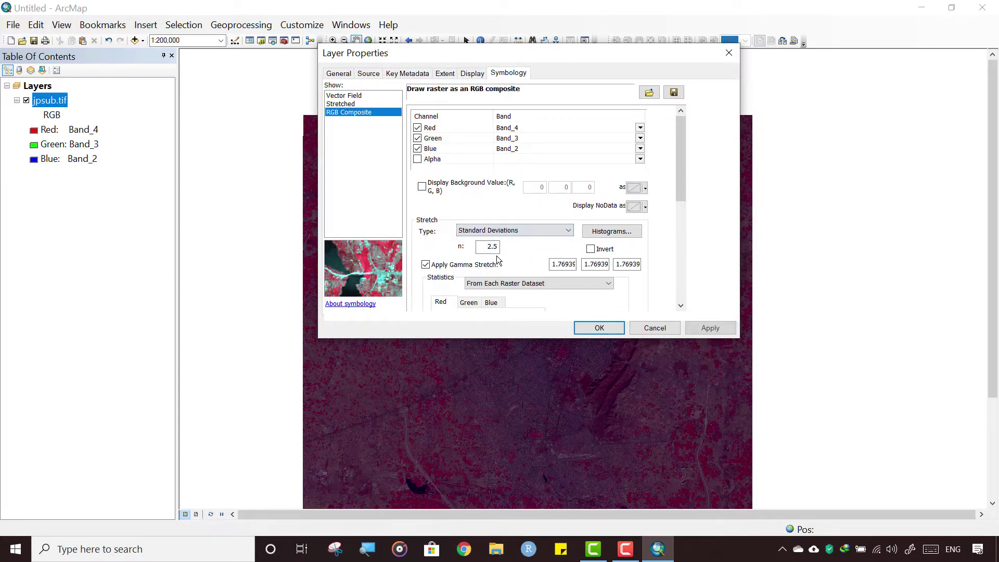
left_click(599, 328)
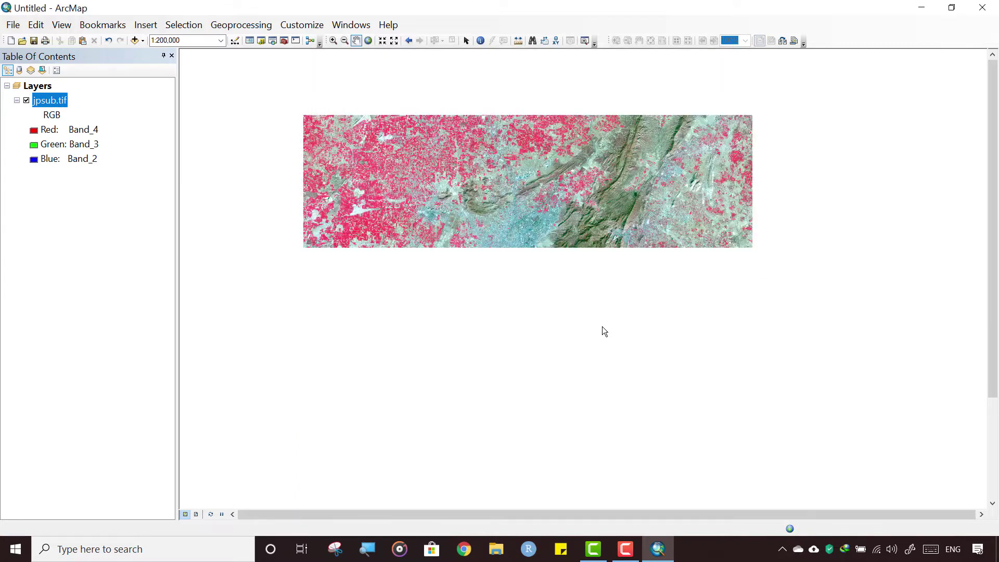
left_click_drag(541, 366, 520, 267)
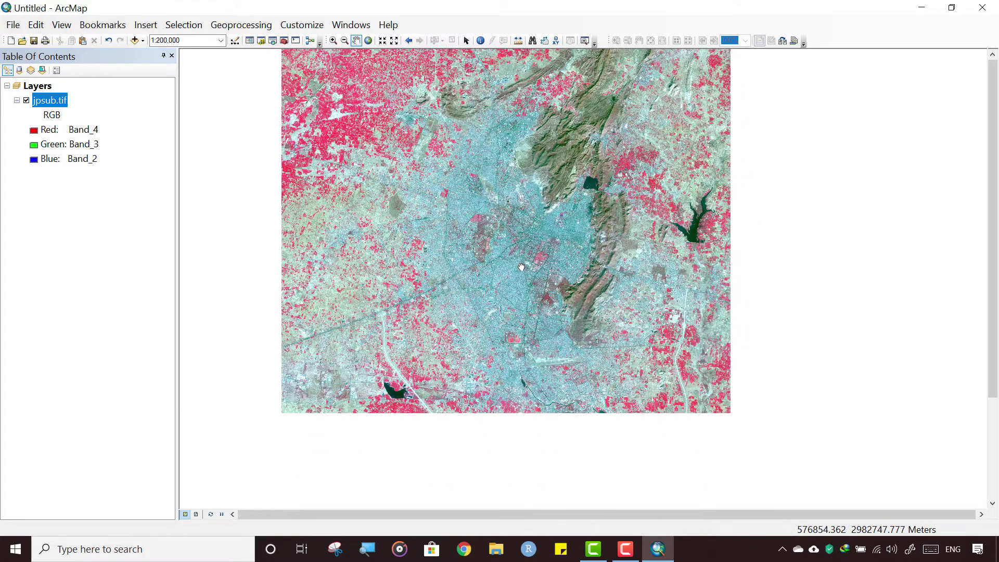
scroll(519, 316, "down", 5)
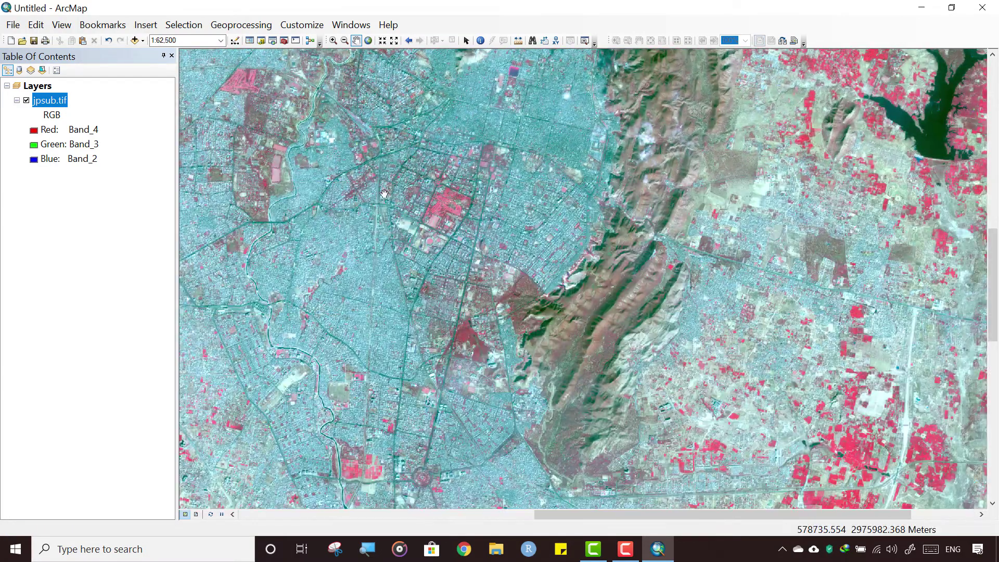
left_click_drag(342, 162, 711, 440)
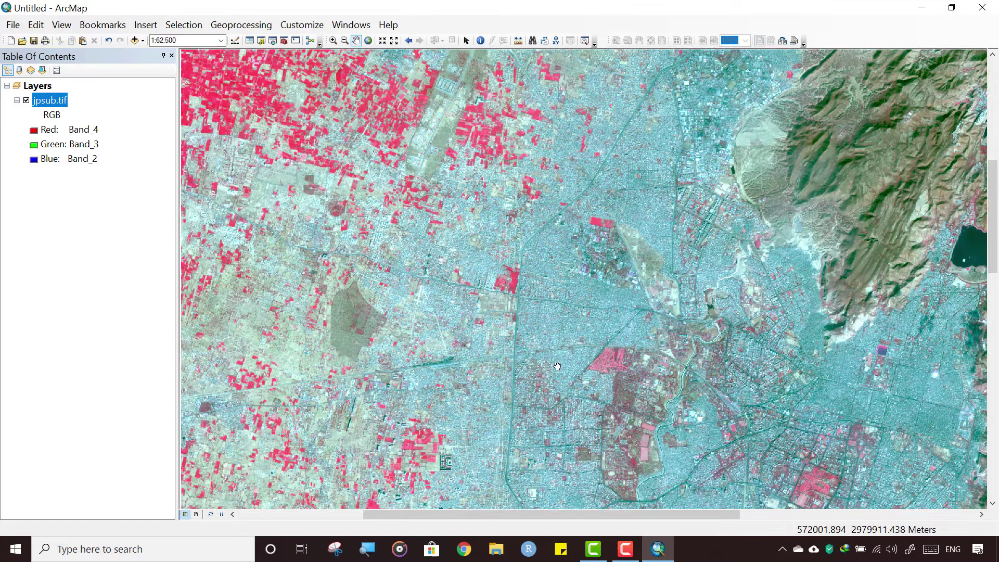
left_click_drag(344, 175, 540, 320)
scroll(580, 342, "down", 5)
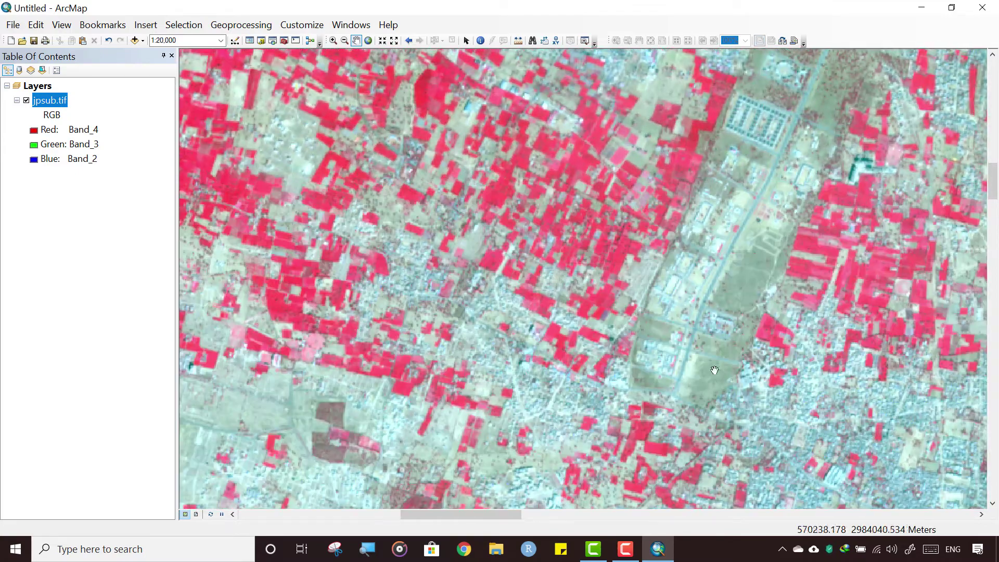
left_click_drag(581, 342, 542, 241)
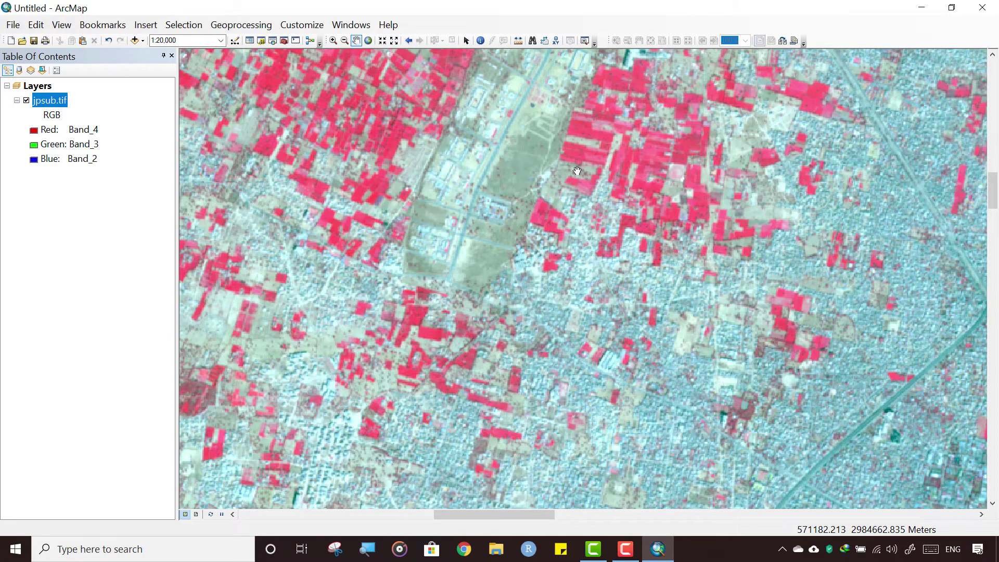
left_click_drag(648, 343, 432, 177)
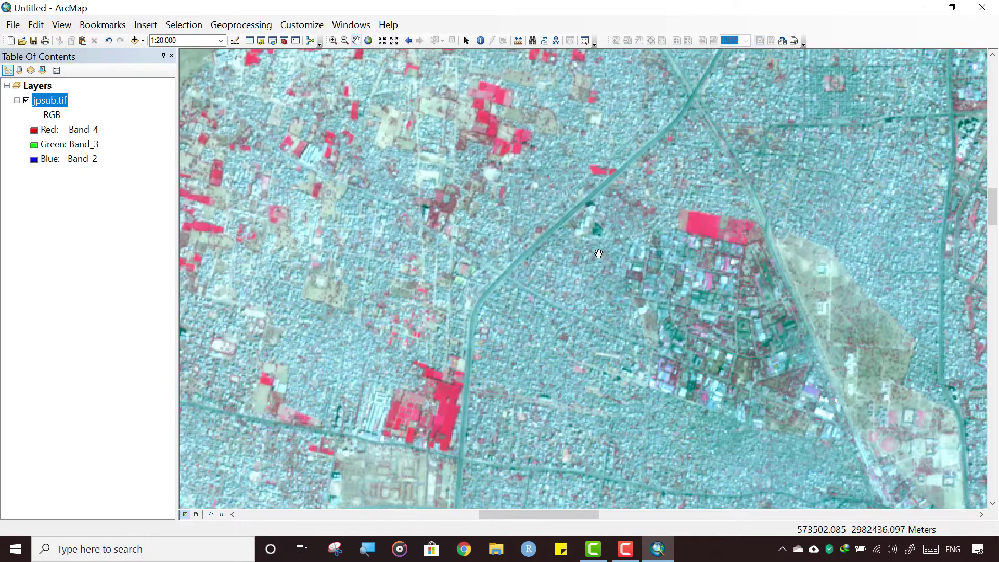
left_click_drag(799, 353, 418, 123)
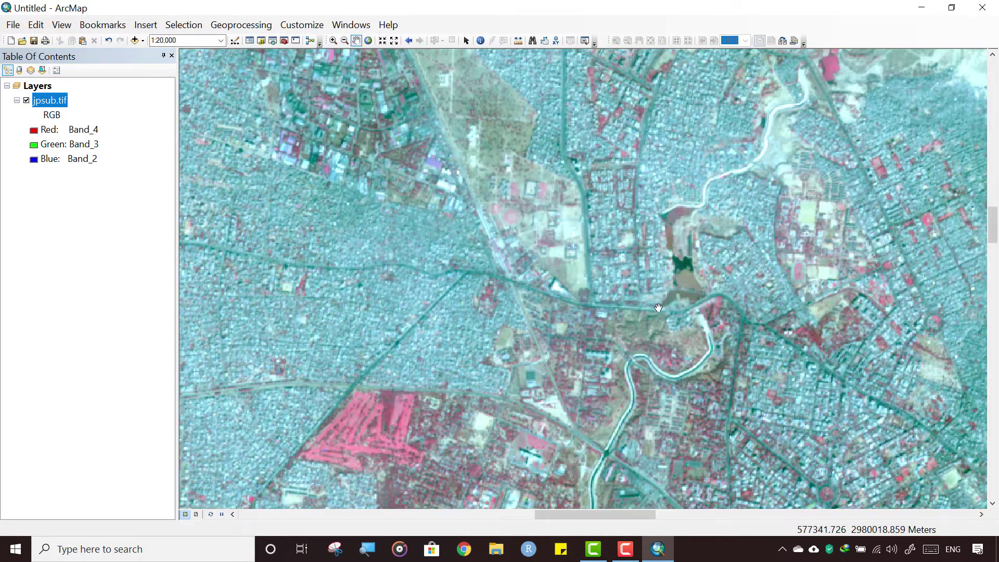
left_click_drag(658, 307, 362, 120)
left_click_drag(843, 161, 511, 342)
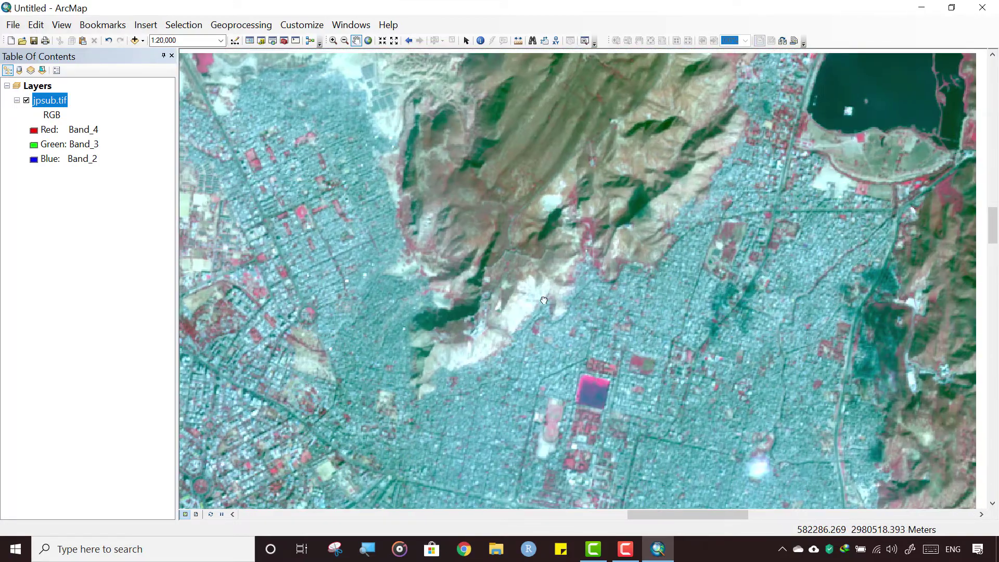
left_click_drag(760, 229, 505, 348)
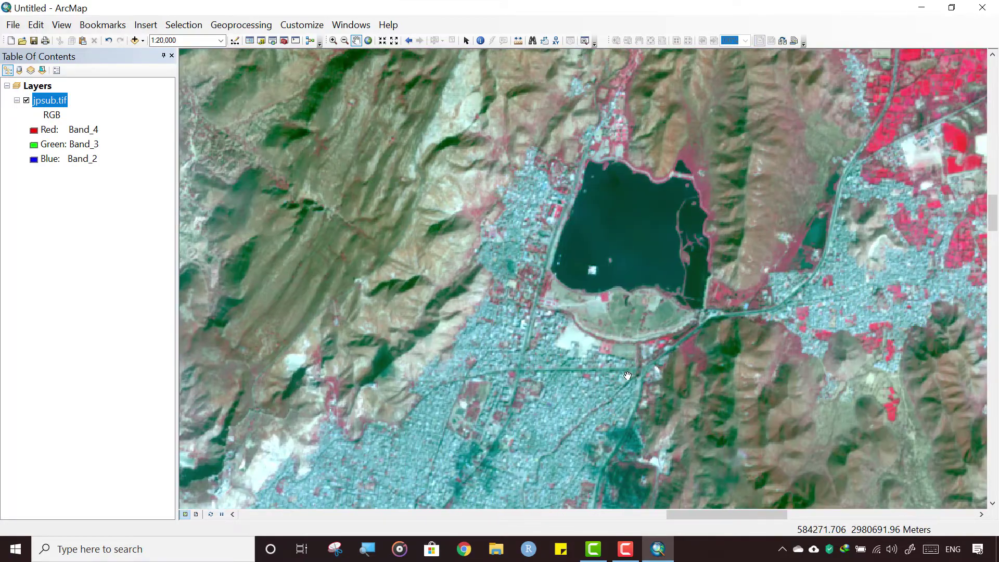
left_click_drag(627, 375, 469, 239)
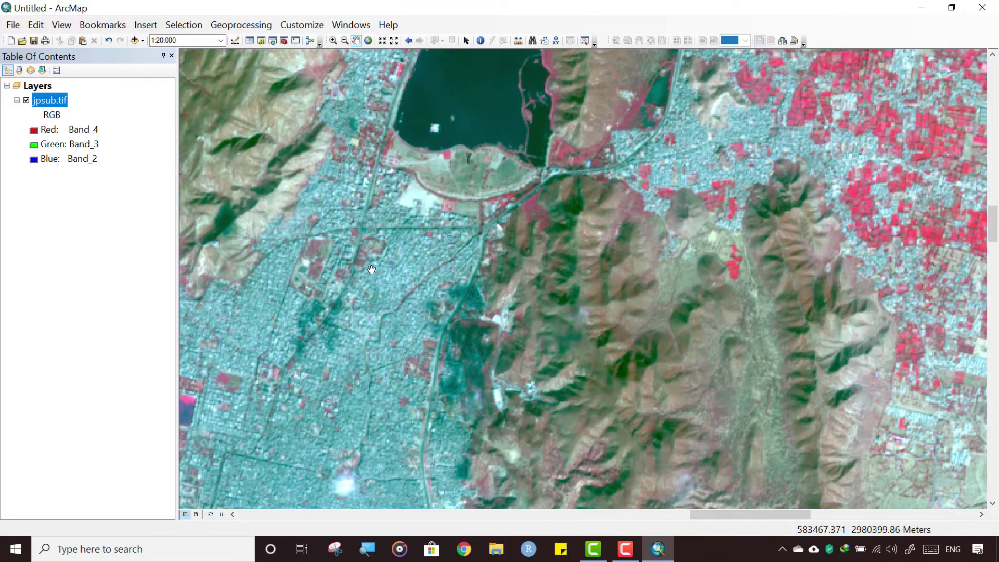
scroll(371, 269, "down", 3)
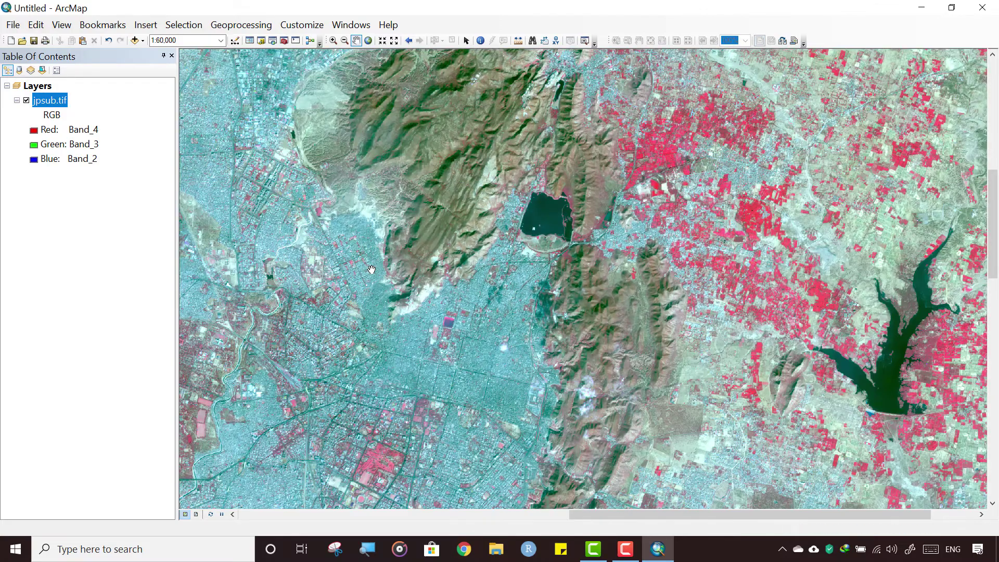
scroll(371, 269, "down", 3)
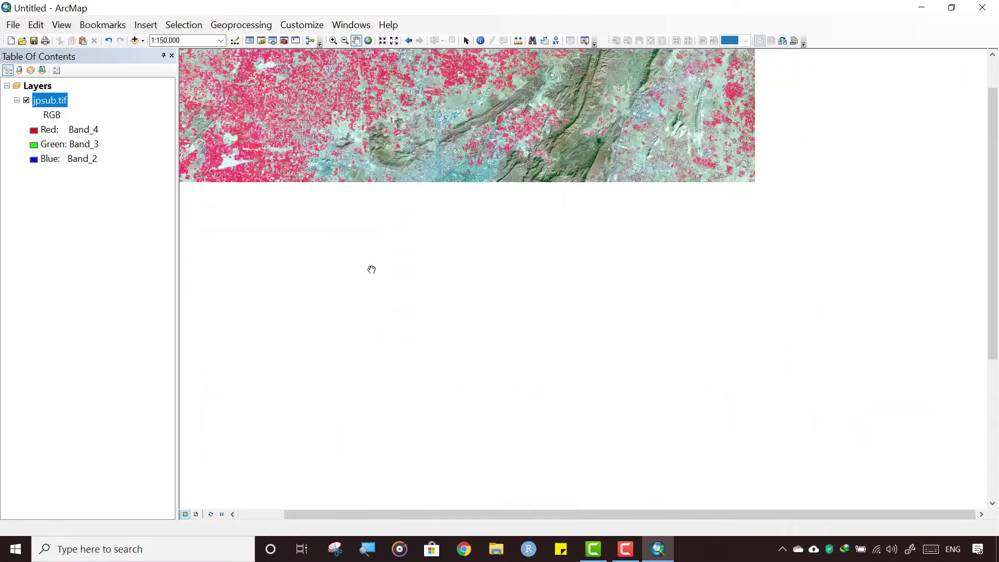
scroll(450, 252, "down", 2)
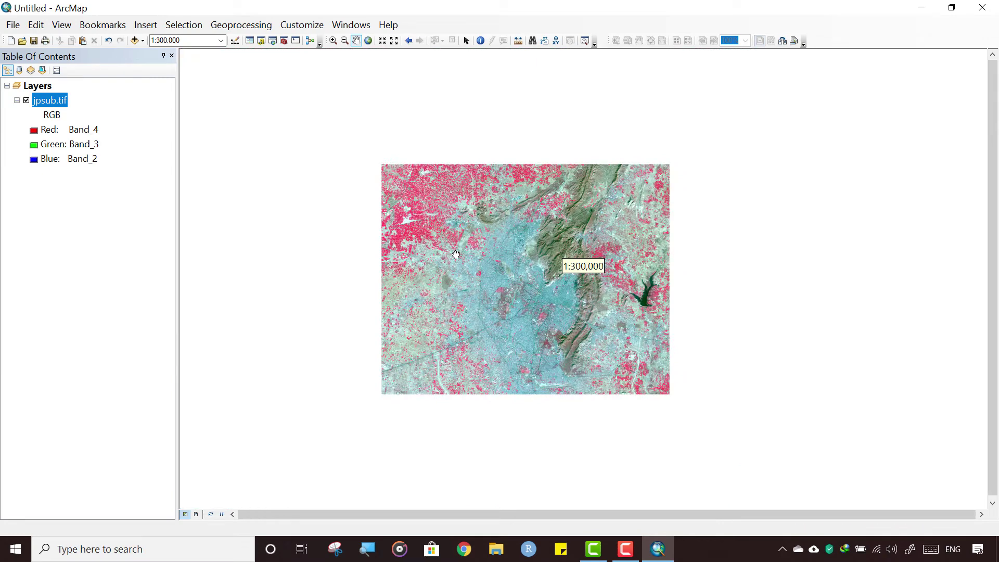
left_click_drag(497, 310, 490, 257)
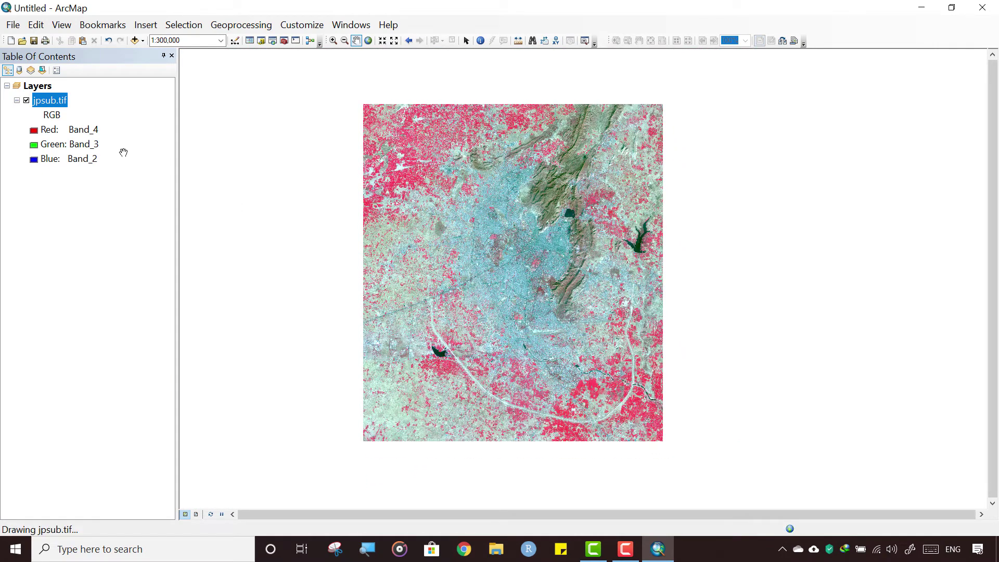
Step: Save the map document as MC in the mxd folder
left_click(14, 26)
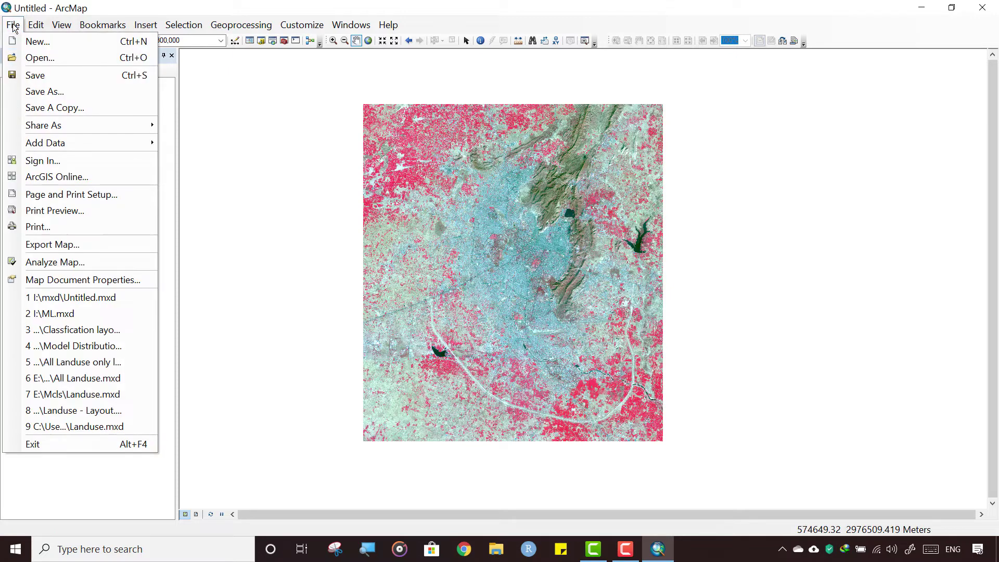
left_click(28, 92)
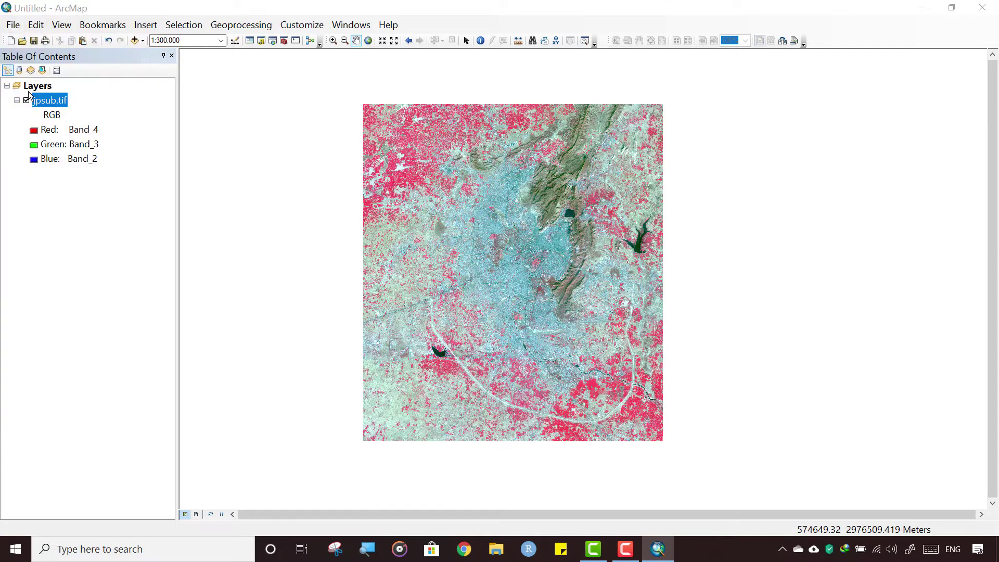
left_click(584, 163)
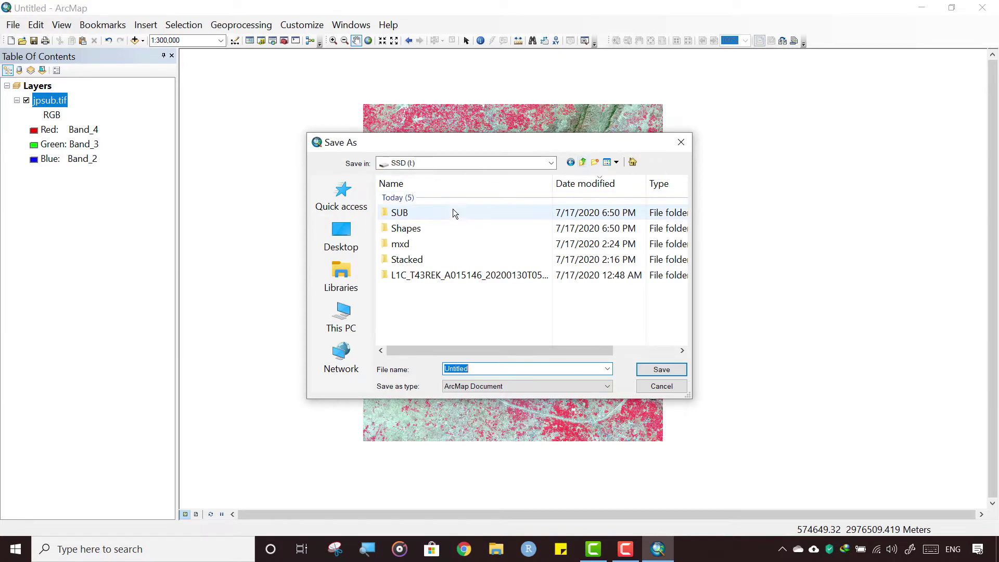
double_click(399, 245)
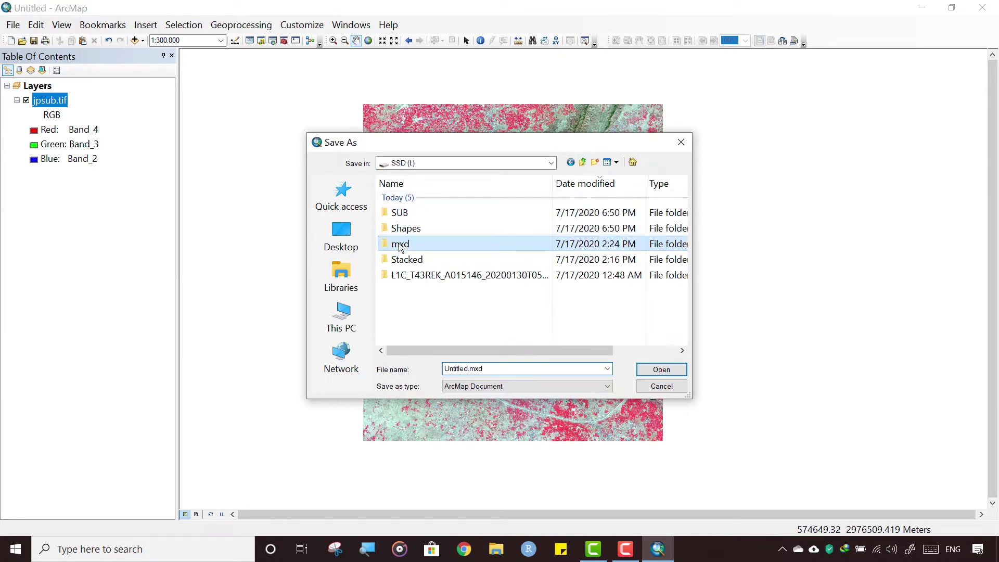
left_click(488, 369)
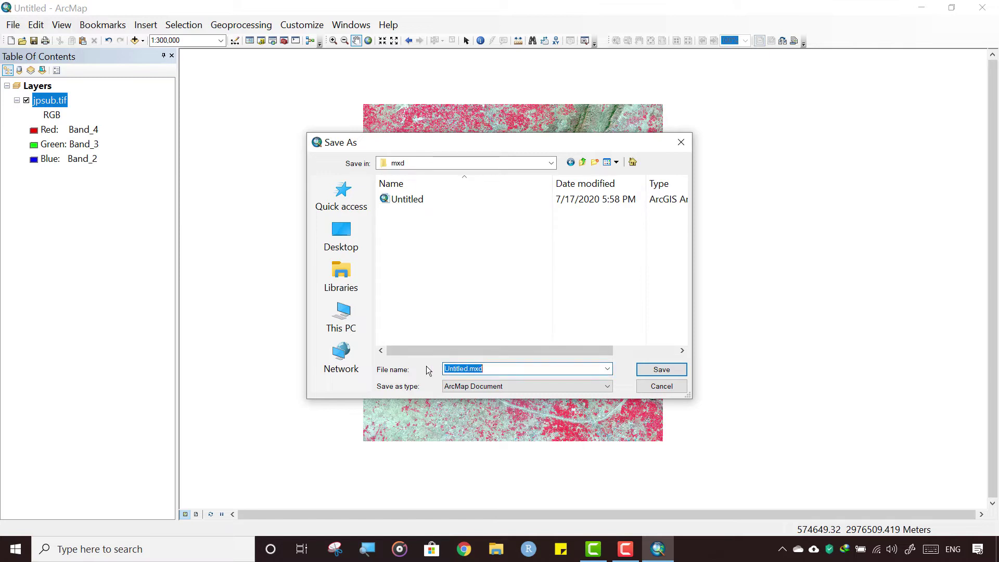
type("MC")
left_click(664, 368)
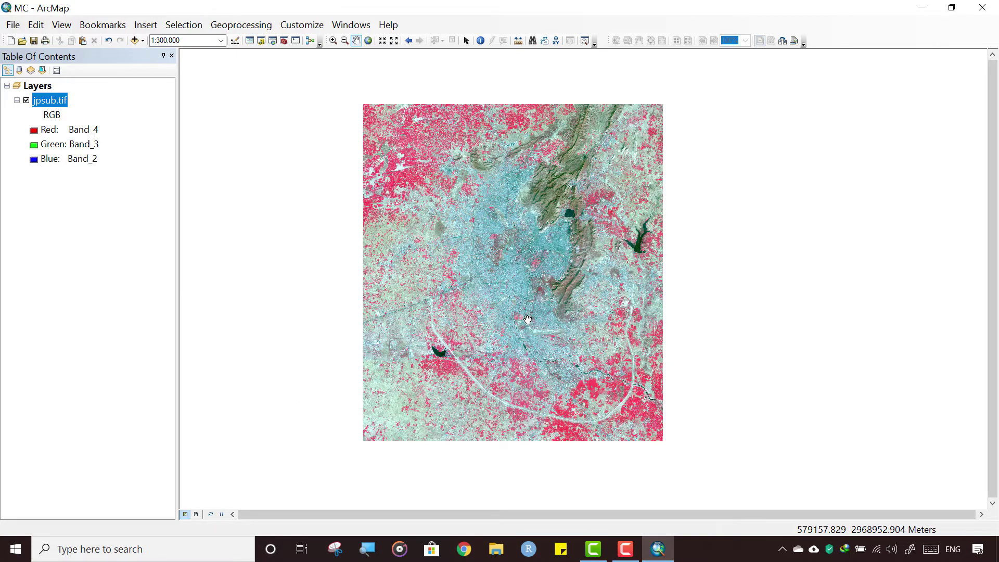
Step: Open ArcToolbox and collapse the Extraction toolset and Spatial Analyst Tools group
scroll(528, 319, "up", 1)
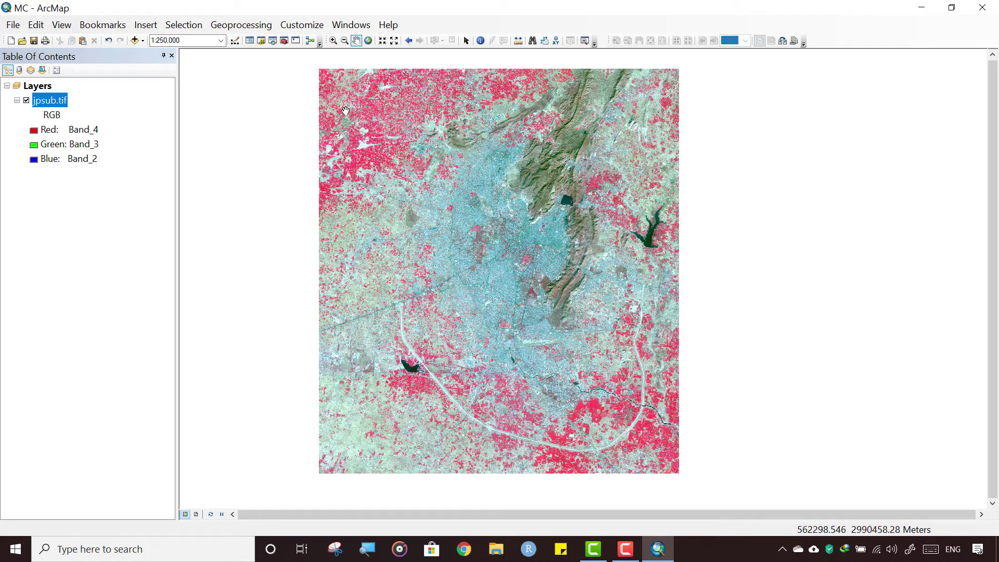
left_click(284, 41)
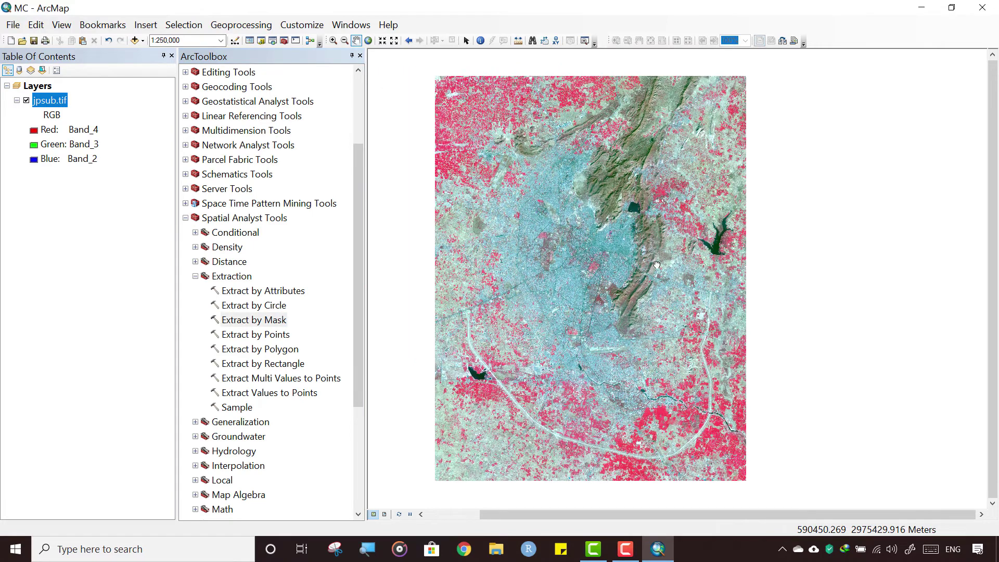
left_click(195, 276)
left_click(185, 218)
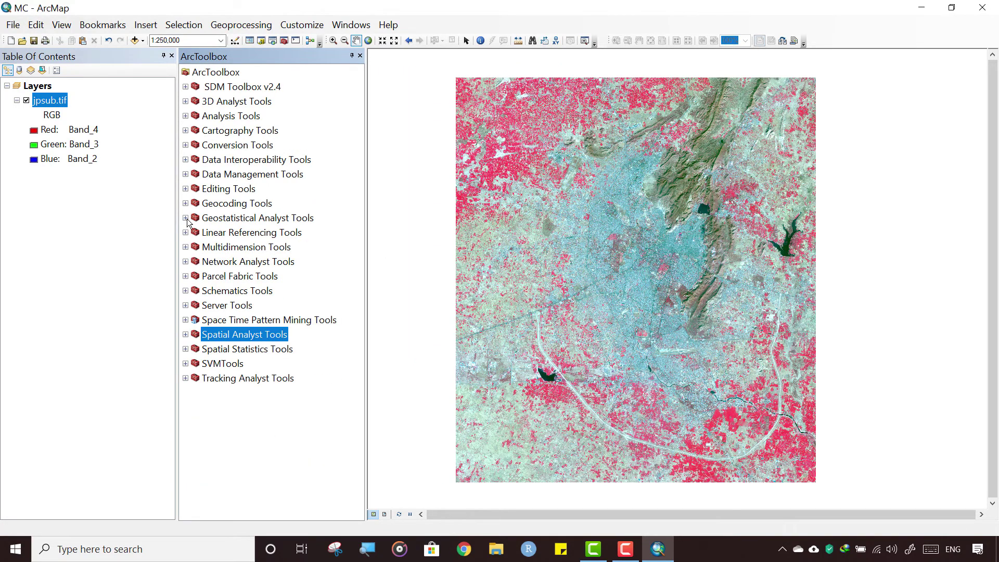